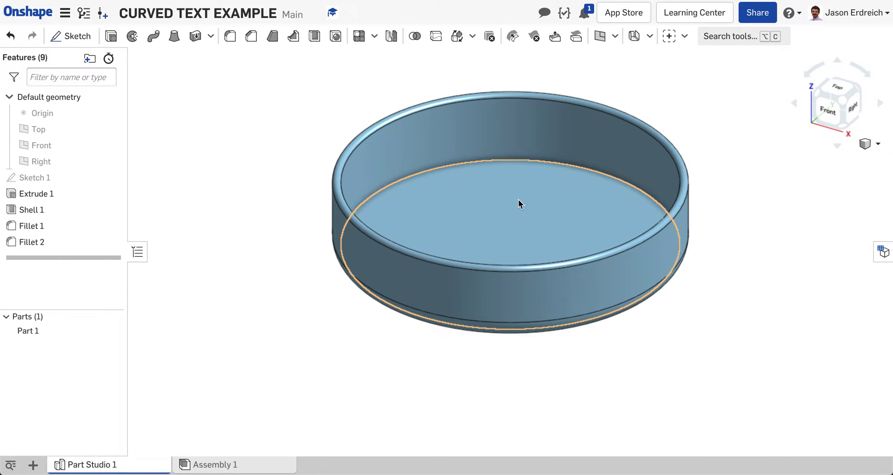
Try sketching the text "hello" on the dish's inside bottom face, and discard the sketch.
{"action": "left_click", "coordinate": [505, 194]}
{"action": "left_click", "coordinate": [81, 42]}
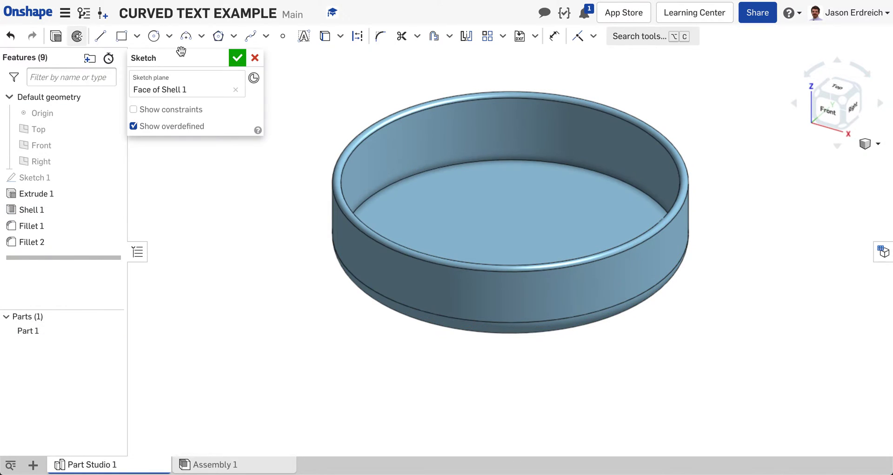
{"action": "left_click", "coordinate": [303, 37]}
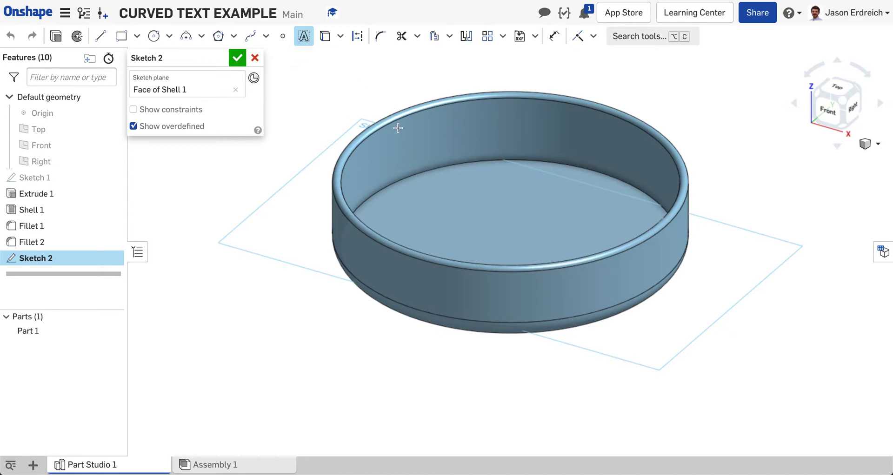
{"action": "left_click", "coordinate": [454, 172]}
{"action": "left_click", "coordinate": [559, 248]}
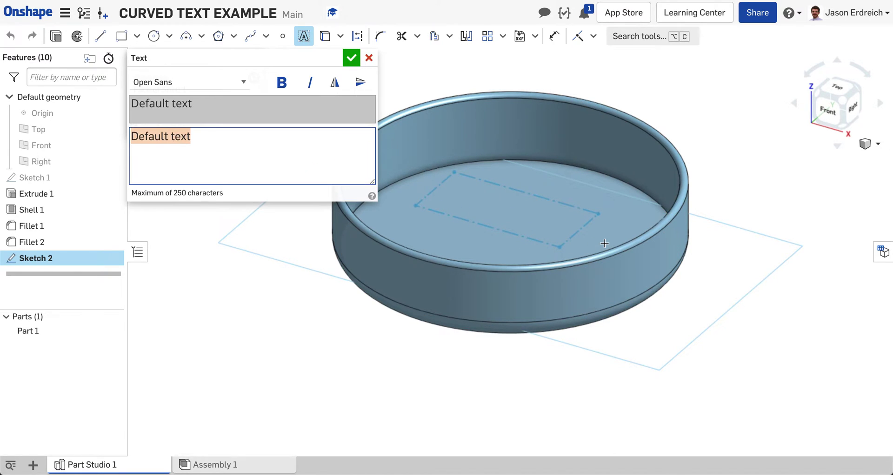
{"action": "type", "text": "hello"}
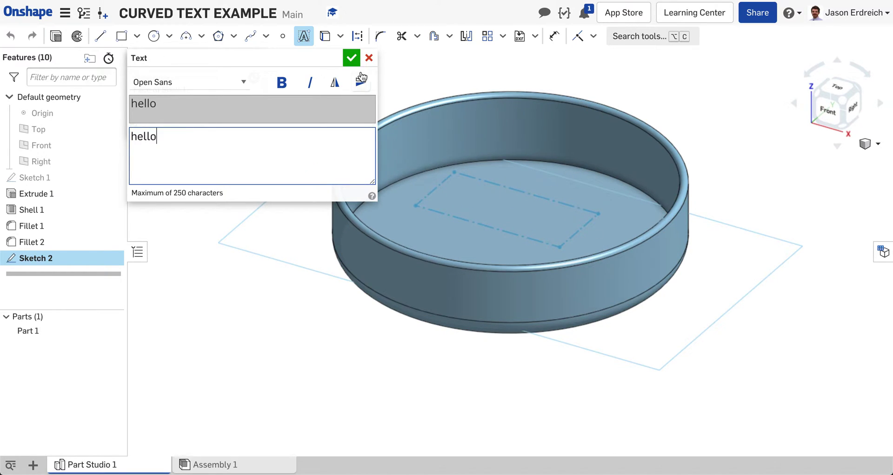
{"action": "left_click", "coordinate": [351, 58]}
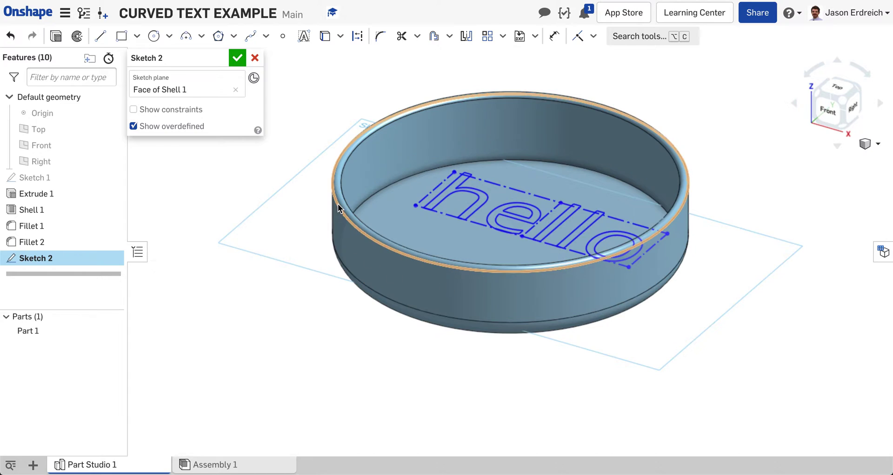
{"action": "left_click", "coordinate": [255, 58]}
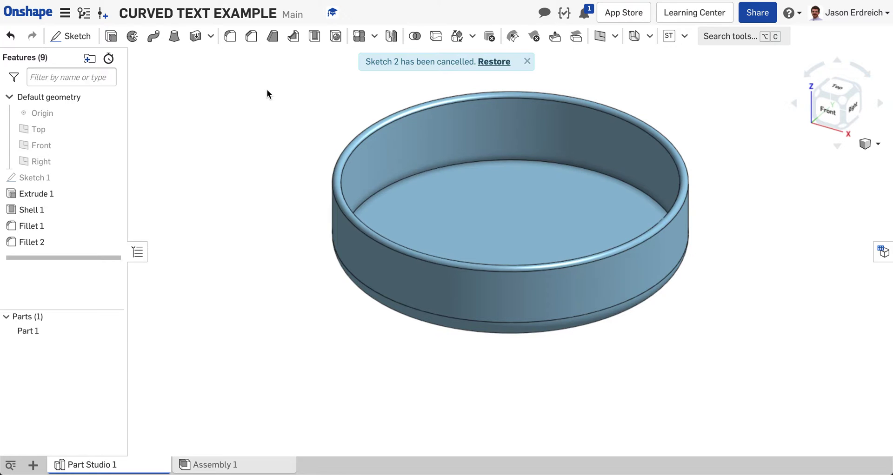
{"action": "left_click", "coordinate": [527, 62]}
Examine the custom features offered under FeatureScript samples and Community spotlight.
{"action": "left_click", "coordinate": [684, 36]}
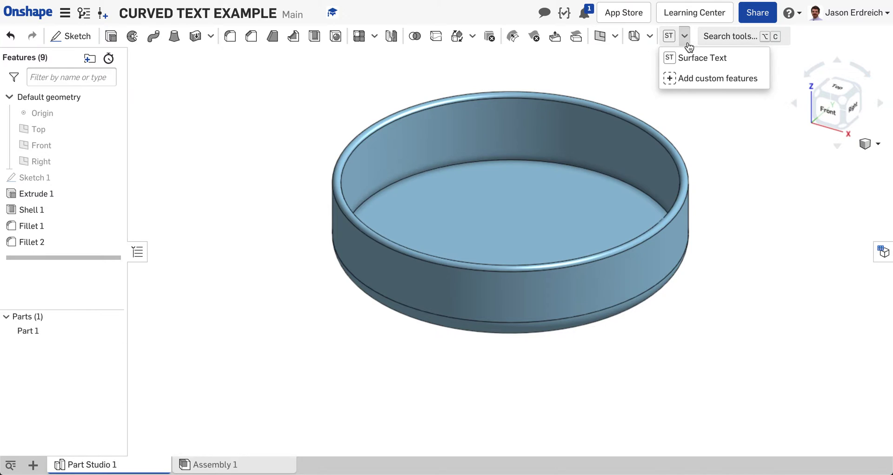
{"action": "left_click", "coordinate": [671, 80]}
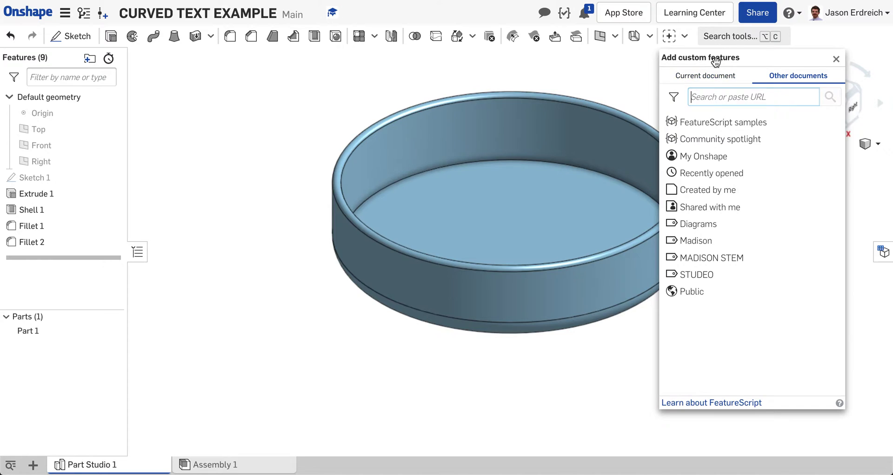
{"action": "left_click", "coordinate": [716, 125]}
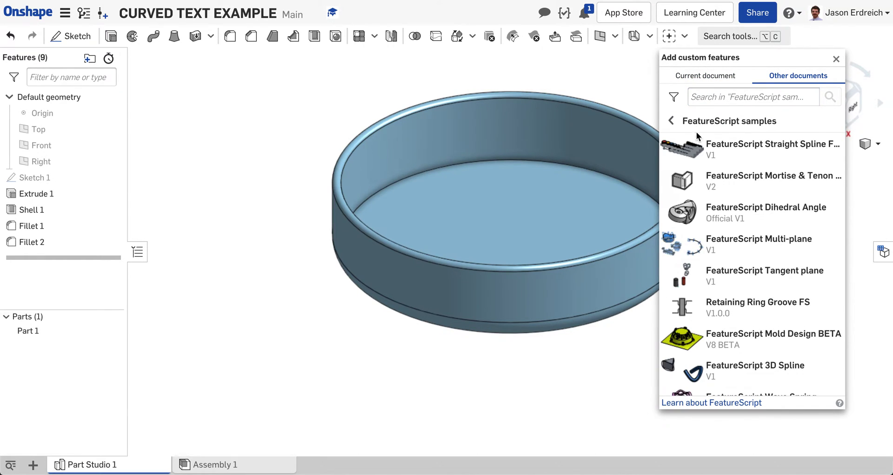
{"action": "left_click", "coordinate": [671, 121]}
{"action": "left_click", "coordinate": [703, 140]}
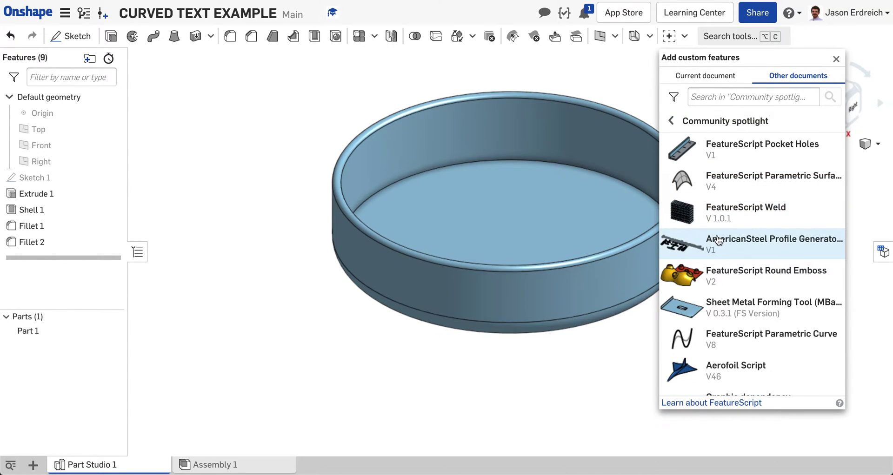
{"action": "scroll", "coordinate": [718, 239], "scroll_direction": "down", "scroll_amount": 2}
{"action": "scroll", "coordinate": [718, 239], "scroll_direction": "up", "scroll_amount": 2}
{"action": "left_click", "coordinate": [672, 120]}
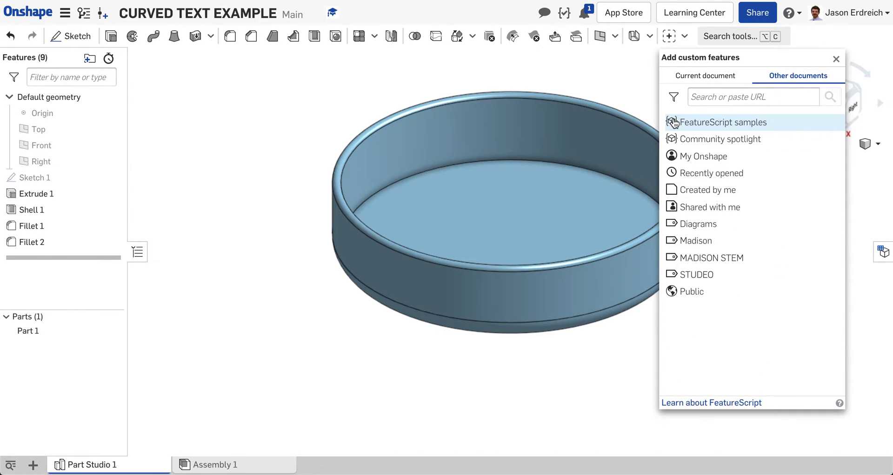
Search other documents for pp-surfacetext-beta and remove its Surface Text feature from the available custom features.
{"action": "left_click", "coordinate": [720, 98]}
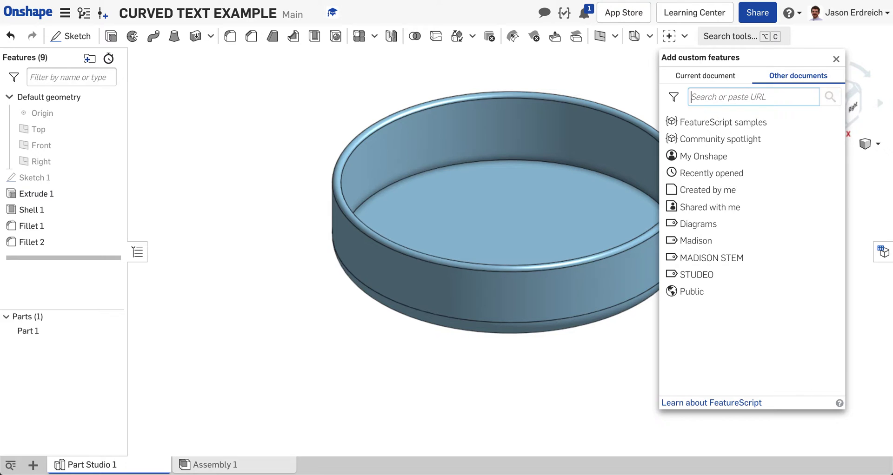
{"action": "type", "text": "pp-surfacetext"}
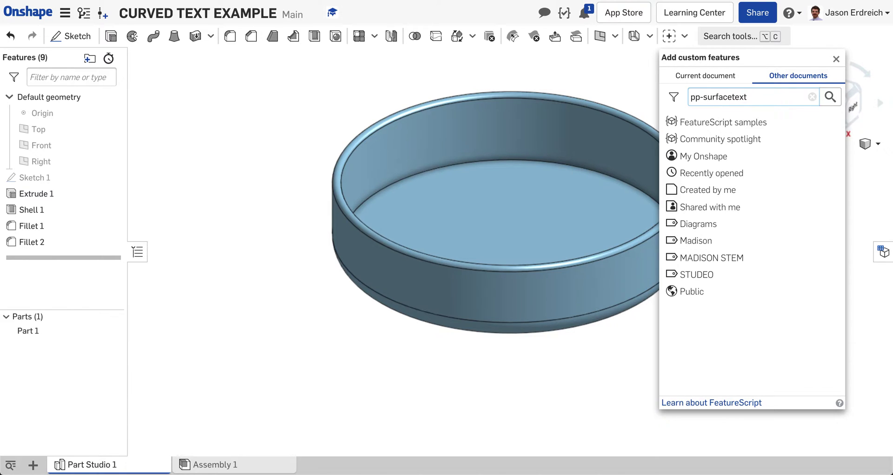
{"action": "type", "text": "eta"}
{"action": "key", "text": "Return"}
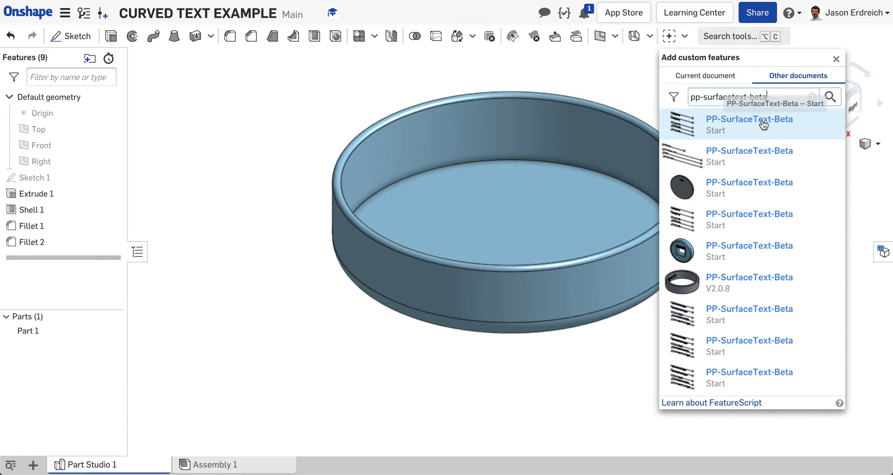
{"action": "left_click", "coordinate": [763, 124]}
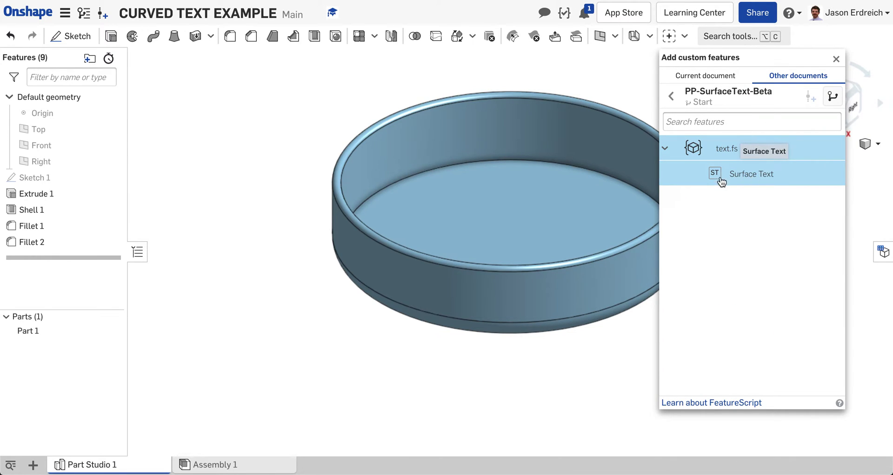
{"action": "left_click", "coordinate": [752, 179]}
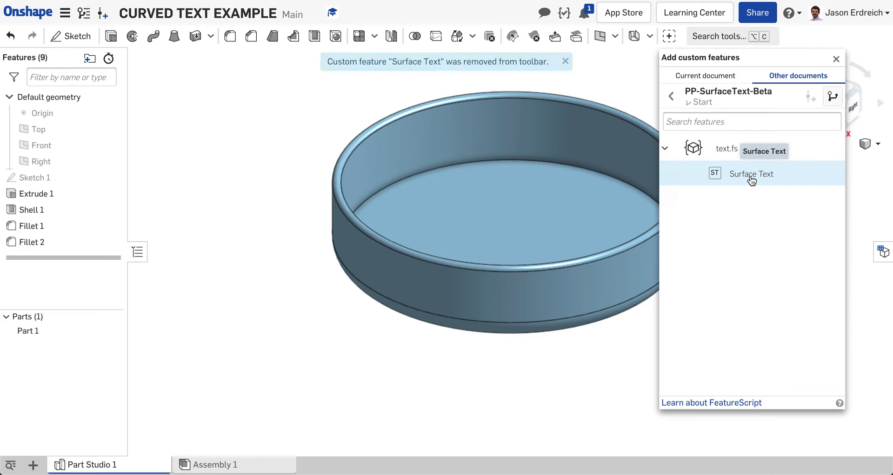
{"action": "left_click", "coordinate": [836, 59]}
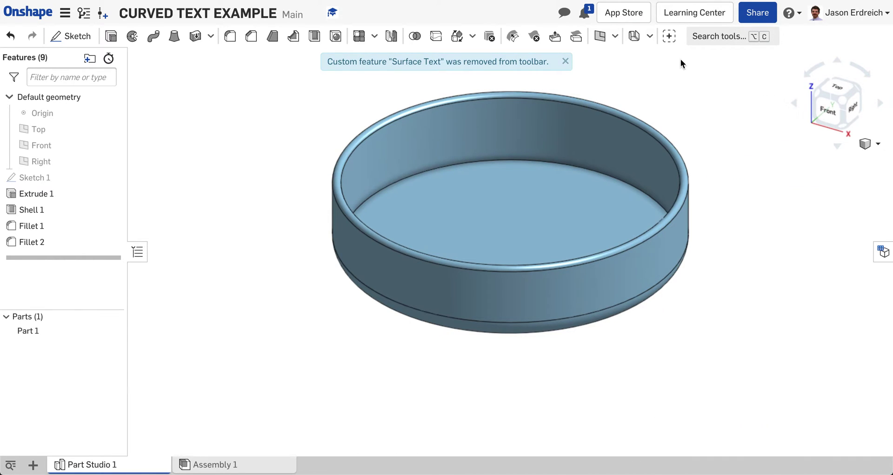
Search other documents for pp-surfacetext-beta and add the Surface Text custom feature from the first matching document.
{"action": "left_click", "coordinate": [669, 36]}
{"action": "left_click", "coordinate": [724, 98]}
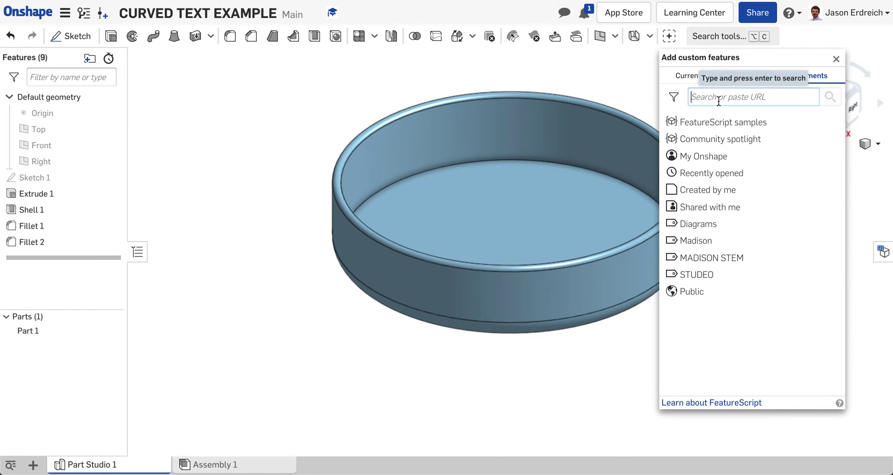
{"action": "type", "text": "pp-s"}
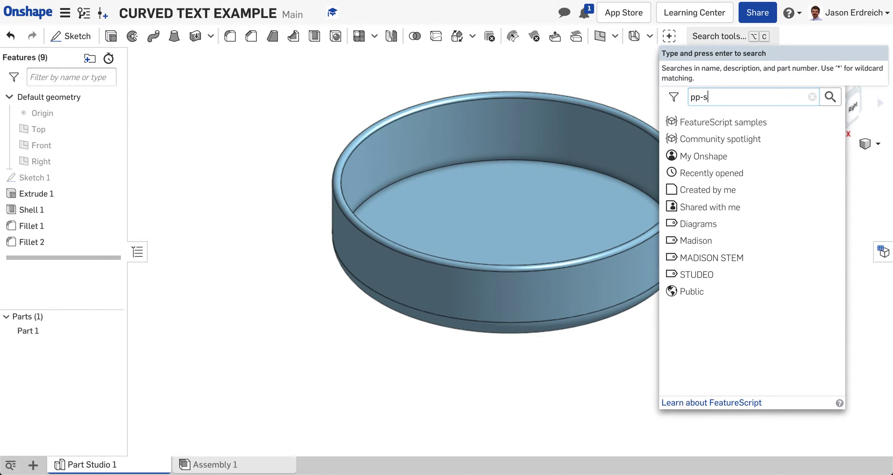
{"action": "type", "text": "urfacetext-beta"}
{"action": "key", "text": "Return"}
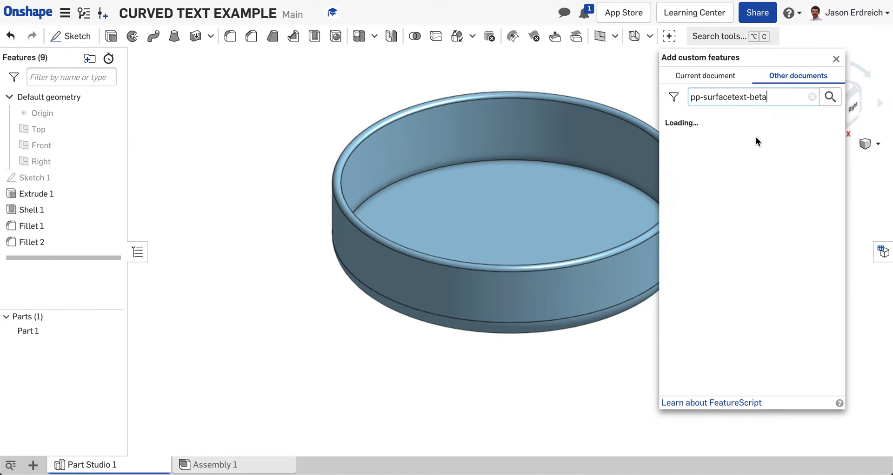
{"action": "left_click", "coordinate": [741, 126]}
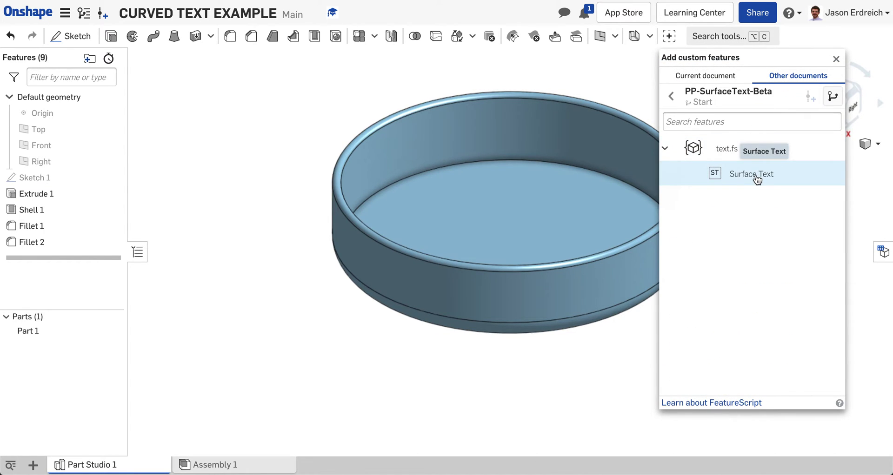
{"action": "left_click", "coordinate": [757, 177]}
{"action": "left_click", "coordinate": [836, 58]}
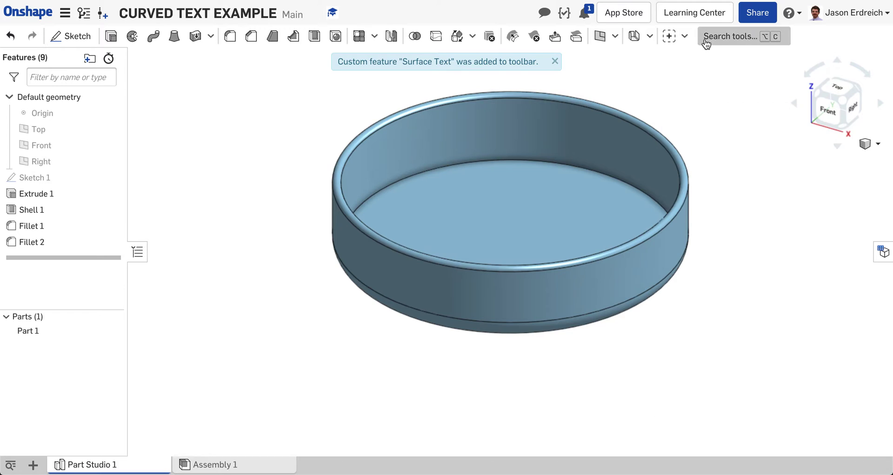
Start a Surface Text feature with the outer wall's lower fillet edge as baseline and the outer wall face as base surface.
{"action": "left_click", "coordinate": [684, 36]}
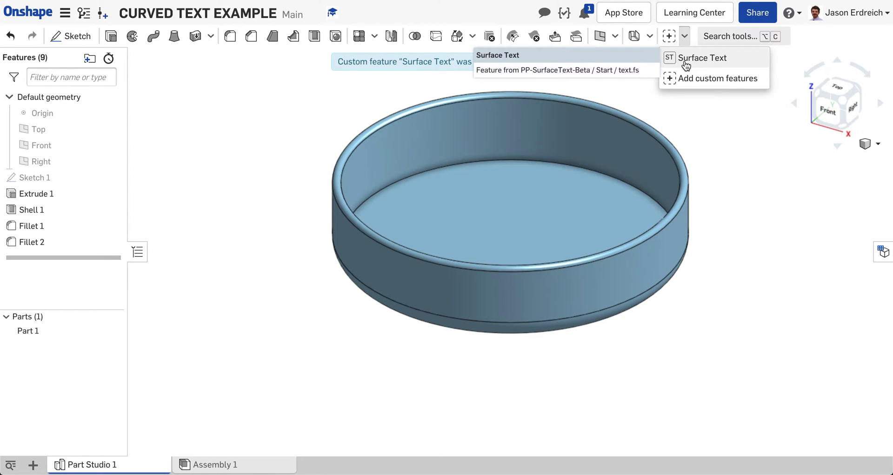
{"action": "left_click", "coordinate": [701, 59]}
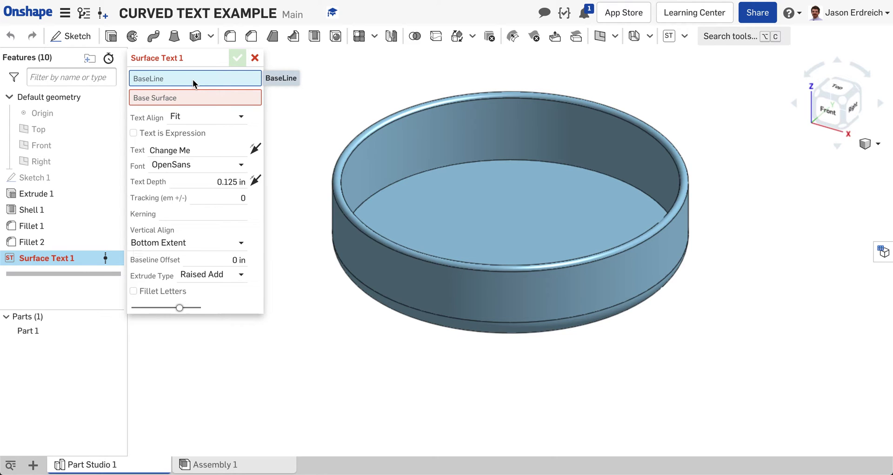
{"action": "left_click", "coordinate": [406, 308]}
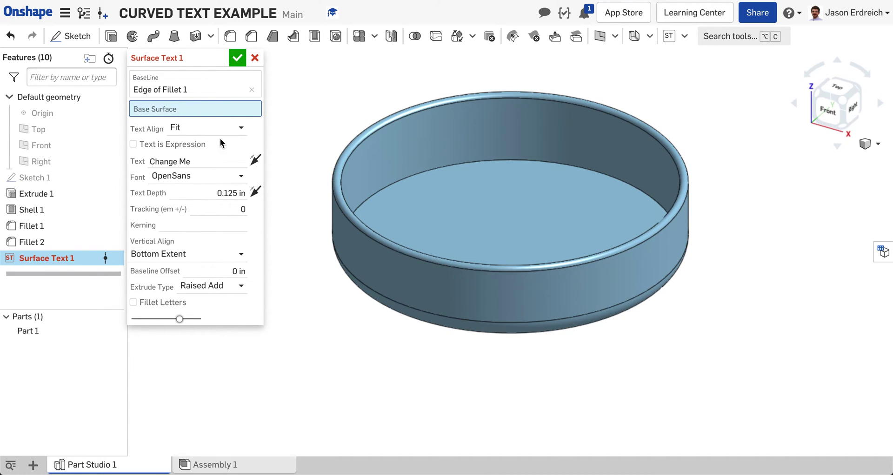
{"action": "left_click", "coordinate": [363, 252]}
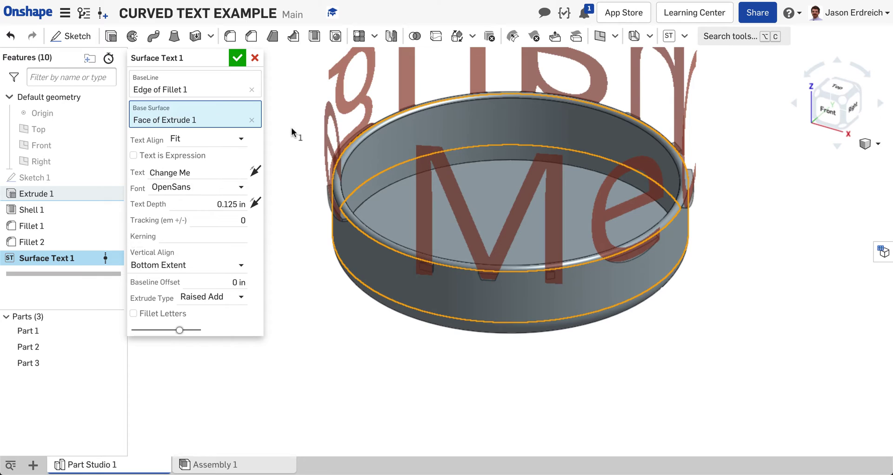
Set the surface text to "CHARLIE" and its font to Noto Serif Bold.
{"action": "left_click", "coordinate": [196, 172]}
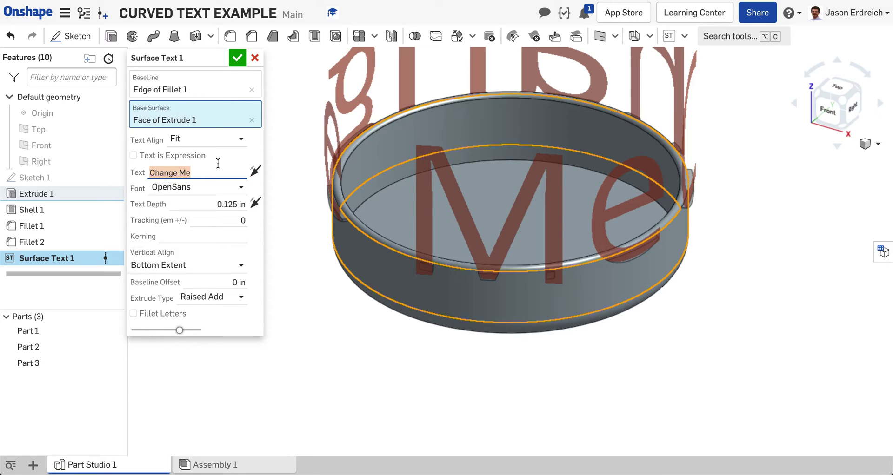
{"action": "type", "text": "CHARLIE"}
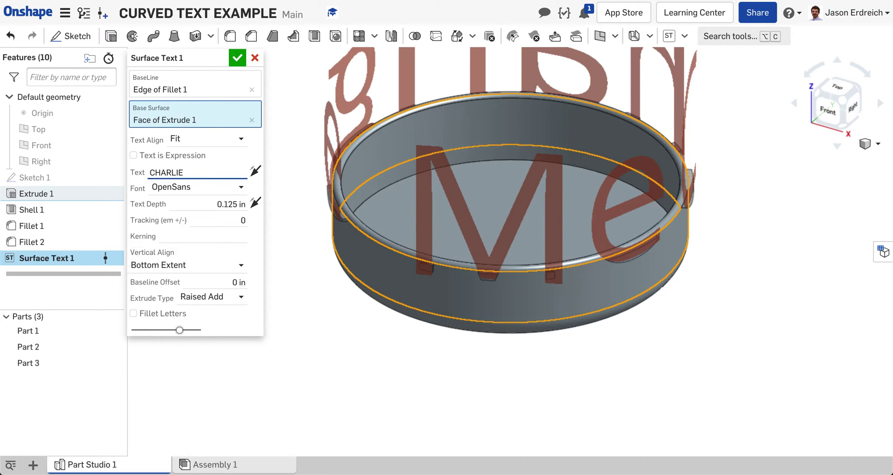
{"action": "left_click", "coordinate": [212, 187]}
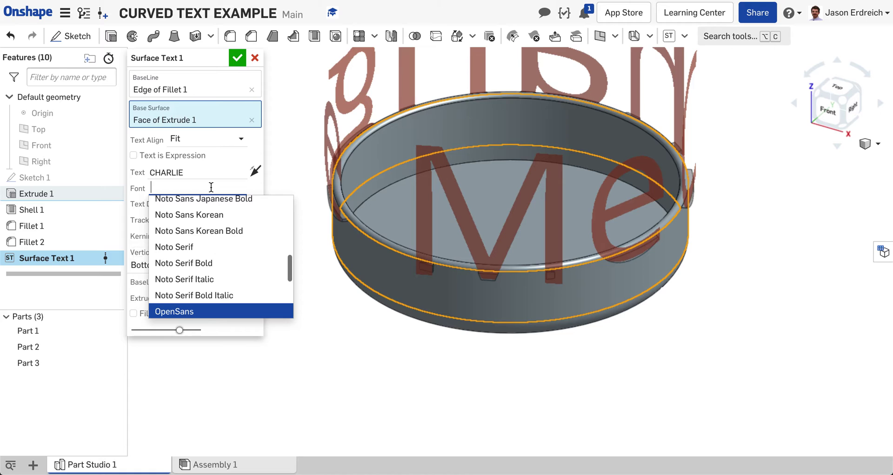
{"action": "scroll", "coordinate": [217, 251], "scroll_direction": "down", "scroll_amount": 5}
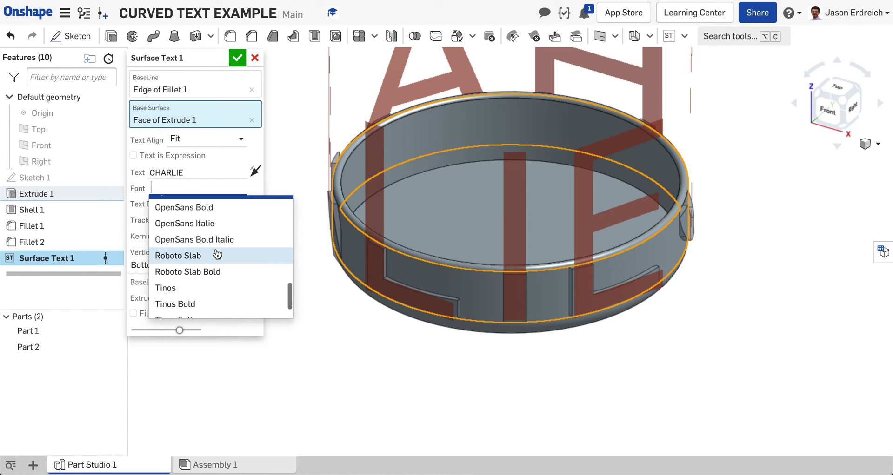
{"action": "scroll", "coordinate": [217, 254], "scroll_direction": "up", "scroll_amount": 4}
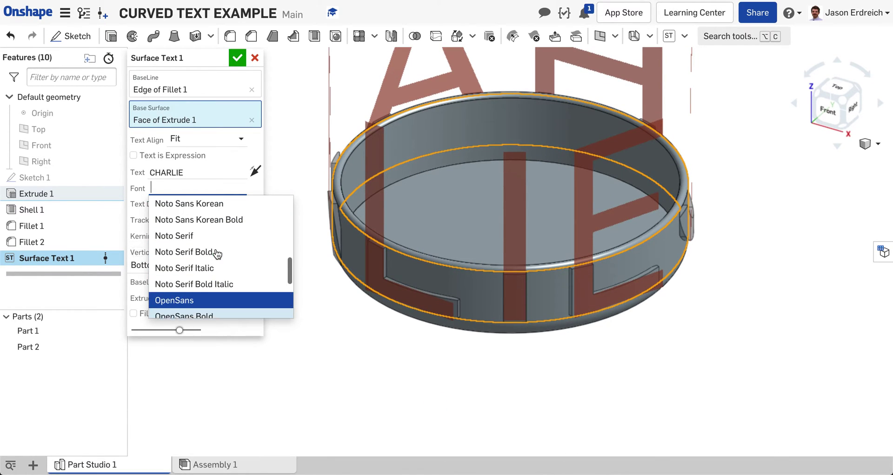
{"action": "scroll", "coordinate": [213, 264], "scroll_direction": "down", "scroll_amount": 1}
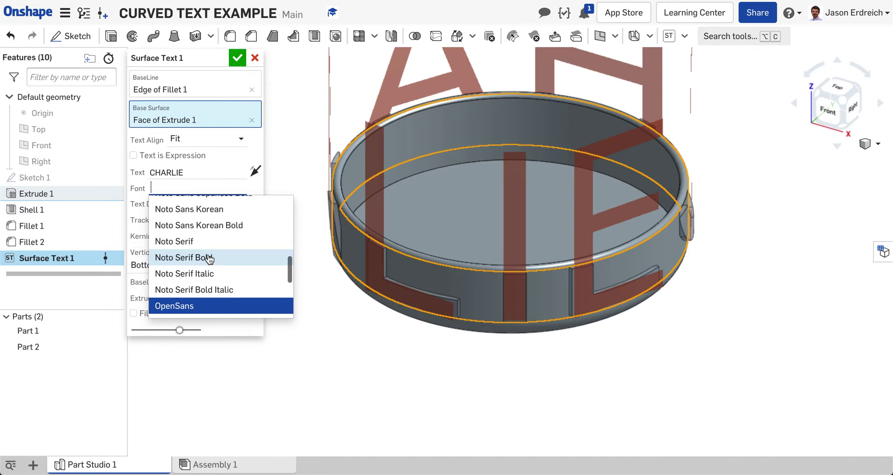
{"action": "left_click", "coordinate": [210, 258]}
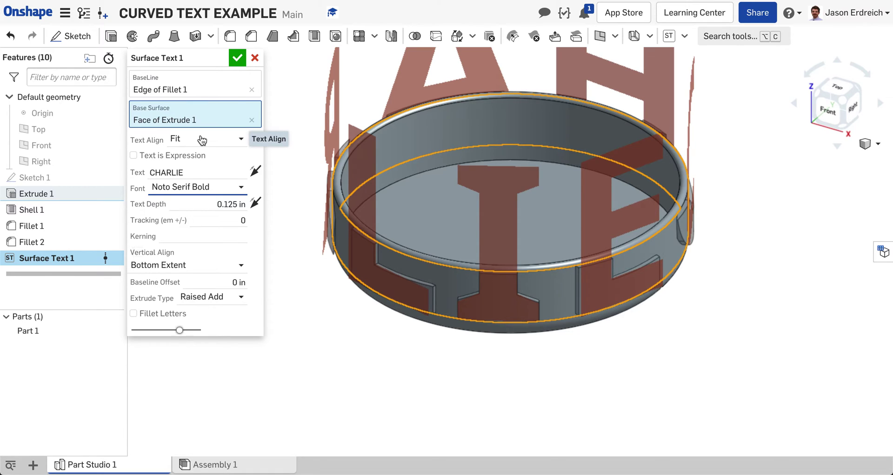
Try "CHARLIE CHARLIE" as the surface text and restore it to "CHARLIE".
{"action": "left_click", "coordinate": [196, 173]}
{"action": "left_click", "coordinate": [196, 173]}
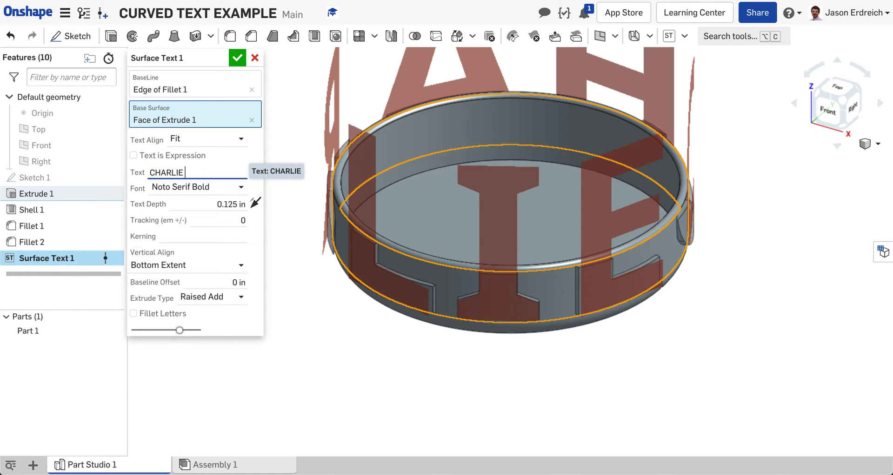
{"action": "type", "text": "CHARLIE"}
{"action": "key", "text": "super+a"}
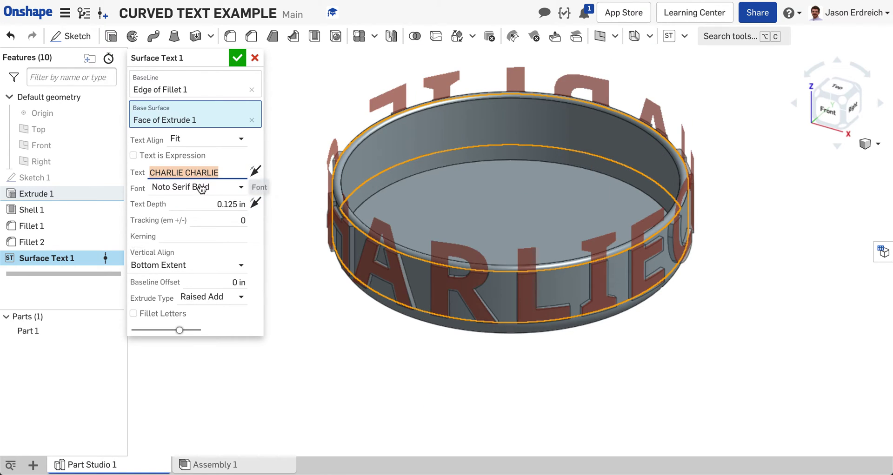
{"action": "type", "text": "CHARLIE"}
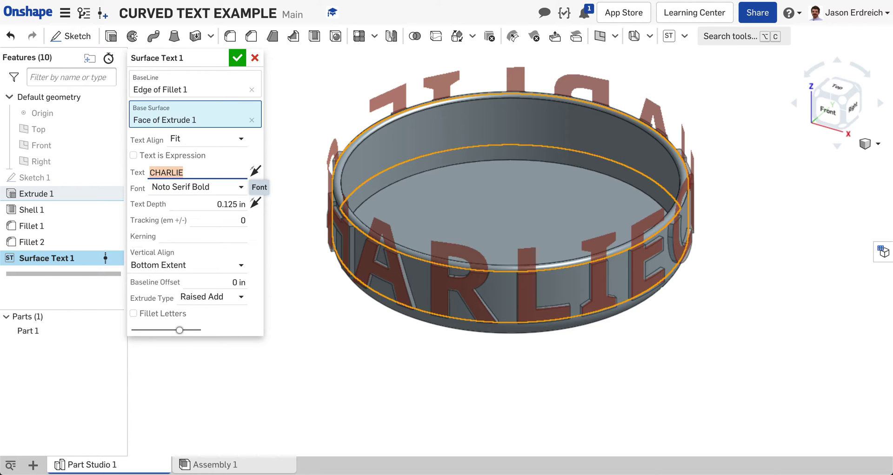
Set the surface text's alignment along the baseline to Center.
{"action": "left_click", "coordinate": [201, 134]}
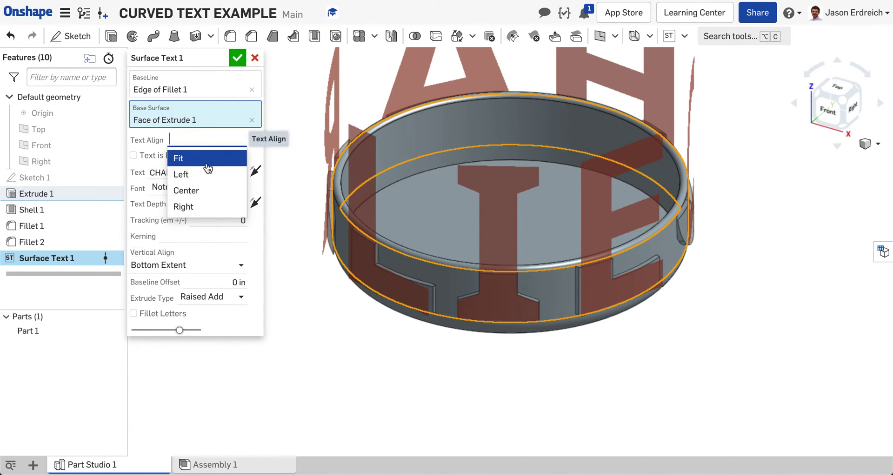
{"action": "left_click", "coordinate": [201, 190]}
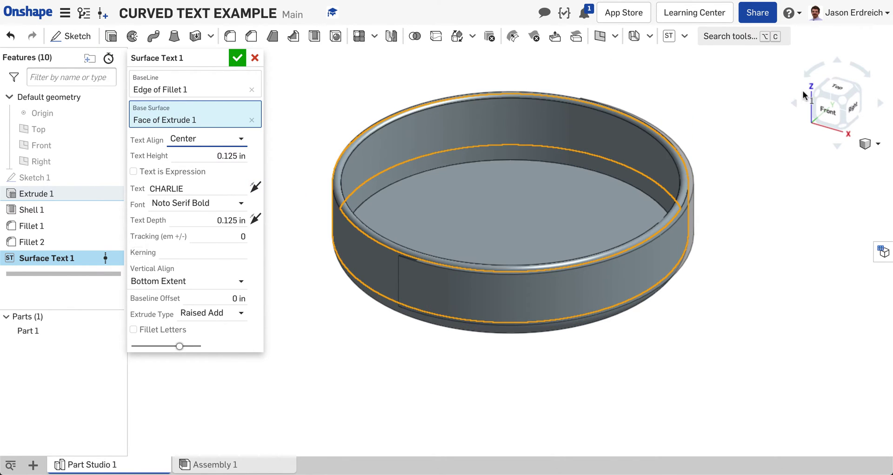
{"action": "left_click", "coordinate": [794, 103]}
{"action": "left_click", "coordinate": [795, 104]}
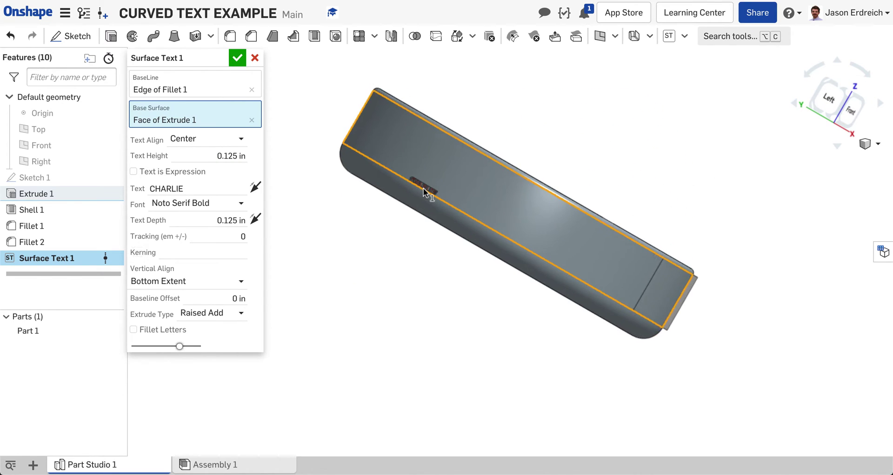
{"action": "scroll", "coordinate": [424, 191], "scroll_direction": "up", "scroll_amount": 5}
{"action": "scroll", "coordinate": [424, 191], "scroll_direction": "down", "scroll_amount": 2}
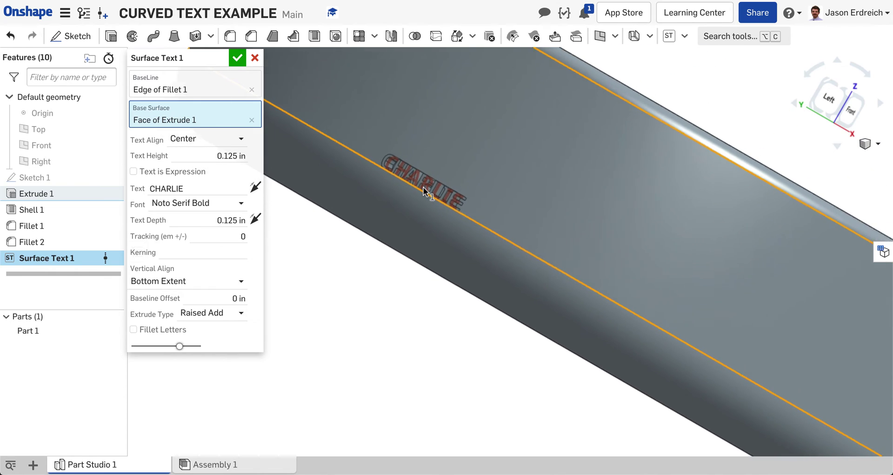
{"action": "left_click", "coordinate": [242, 233]}
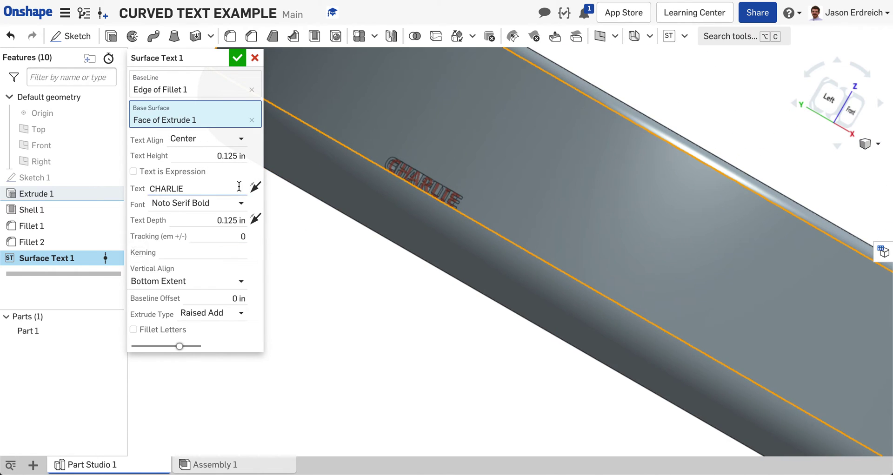
Set the surface text's height to 1.5 in and reduce it to 1 in.
{"action": "left_click", "coordinate": [227, 155]}
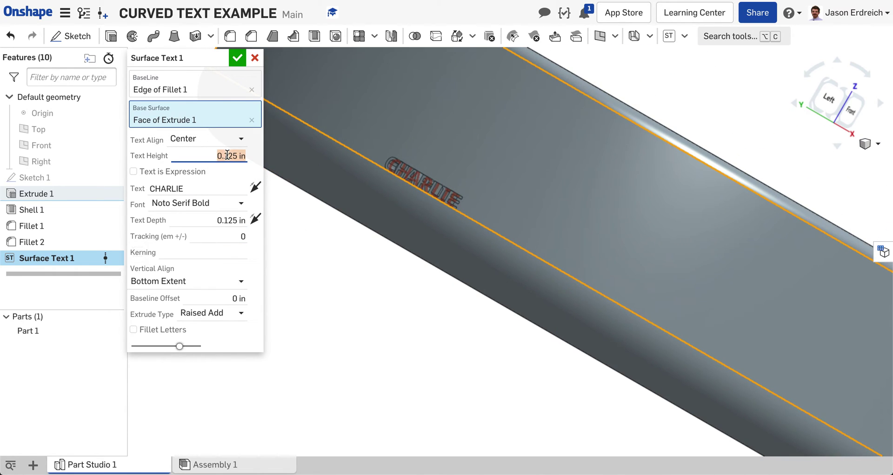
{"action": "type", "text": "1.5"}
{"action": "key", "text": "Return"}
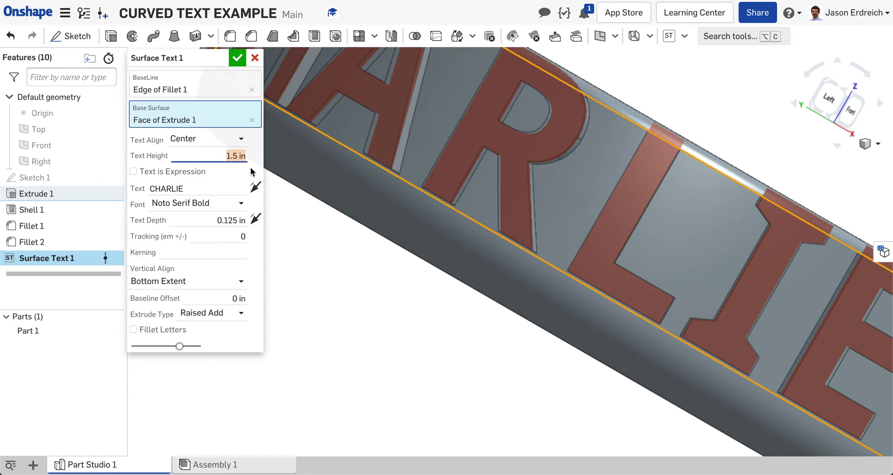
{"action": "type", "text": "1"}
{"action": "key", "text": "Return"}
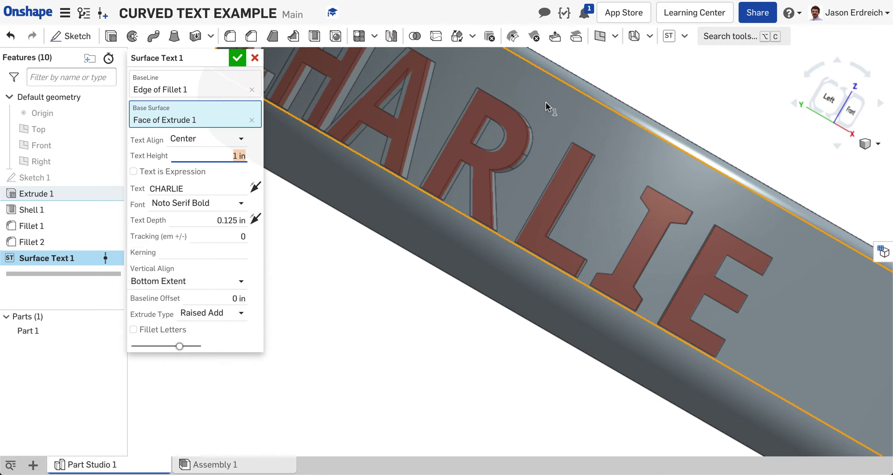
Examine the size and placement of the CHARLIE text on the dish's outer wall in the Left view.
{"action": "left_click", "coordinate": [866, 143]}
{"action": "left_click", "coordinate": [811, 157]}
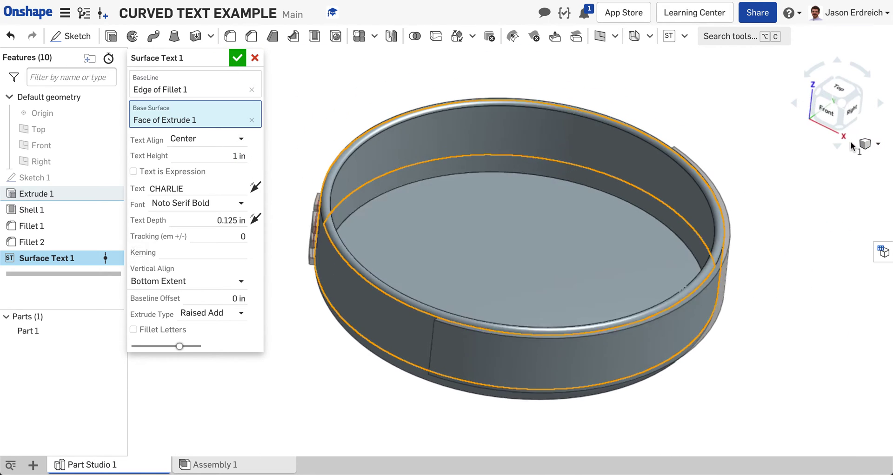
{"action": "left_click", "coordinate": [793, 104]}
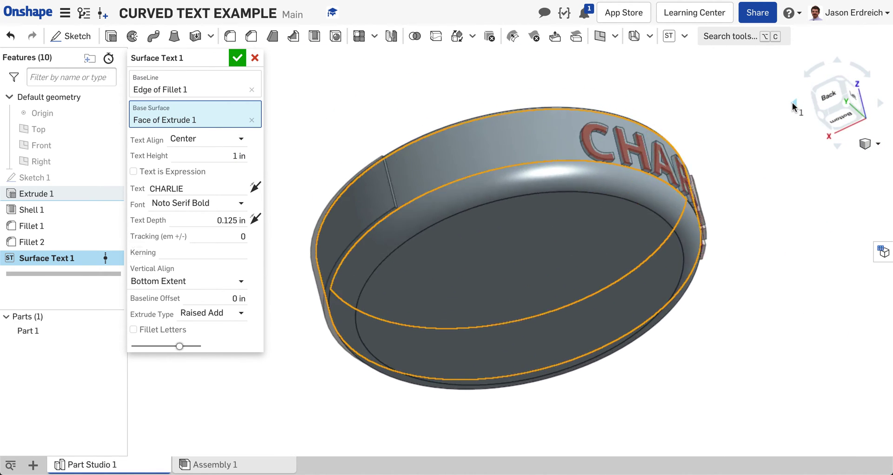
{"action": "left_click", "coordinate": [837, 146]}
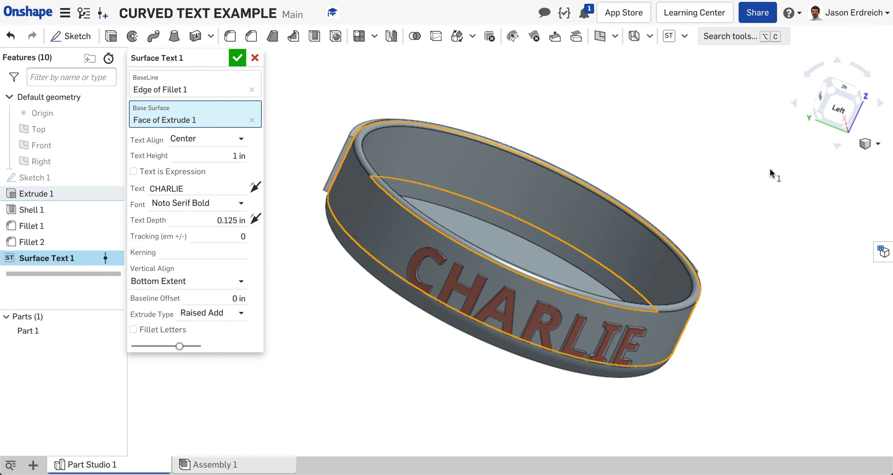
{"action": "scroll", "coordinate": [697, 366], "scroll_direction": "up", "scroll_amount": 3}
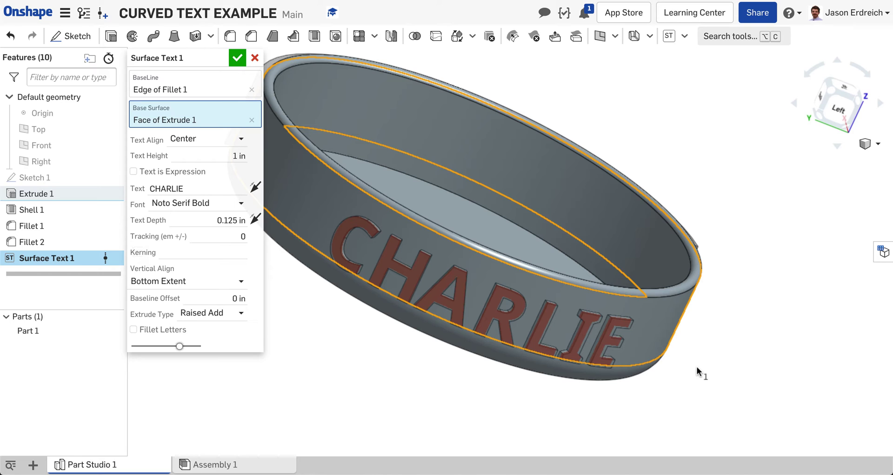
{"action": "left_click", "coordinate": [835, 116]}
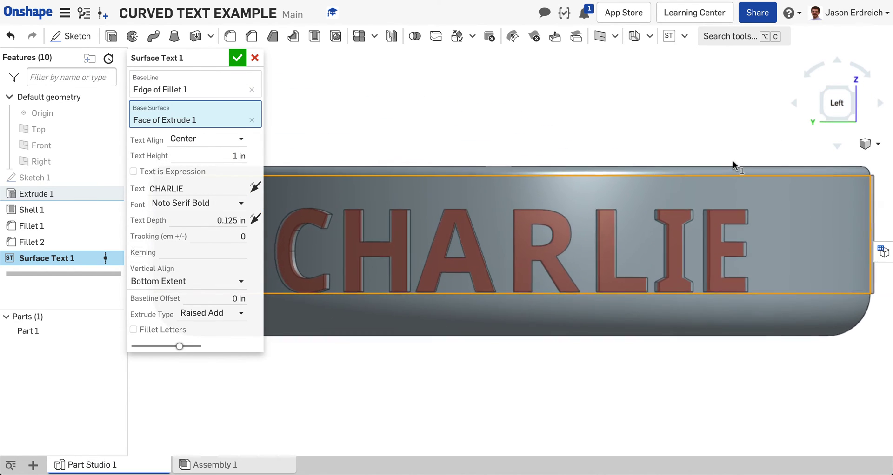
{"action": "scroll", "coordinate": [487, 247], "scroll_direction": "up", "scroll_amount": 2}
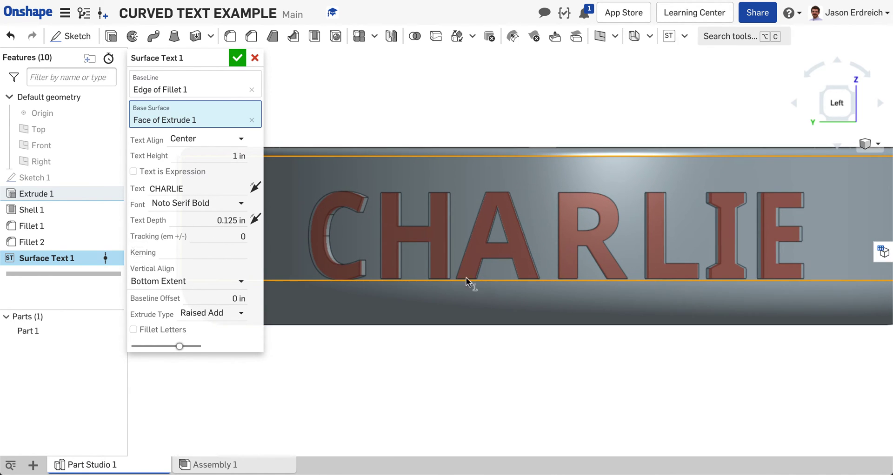
Try the Top Extent and Middle vertical alignments for the surface text.
{"action": "left_click", "coordinate": [204, 283]}
{"action": "left_click", "coordinate": [204, 302]}
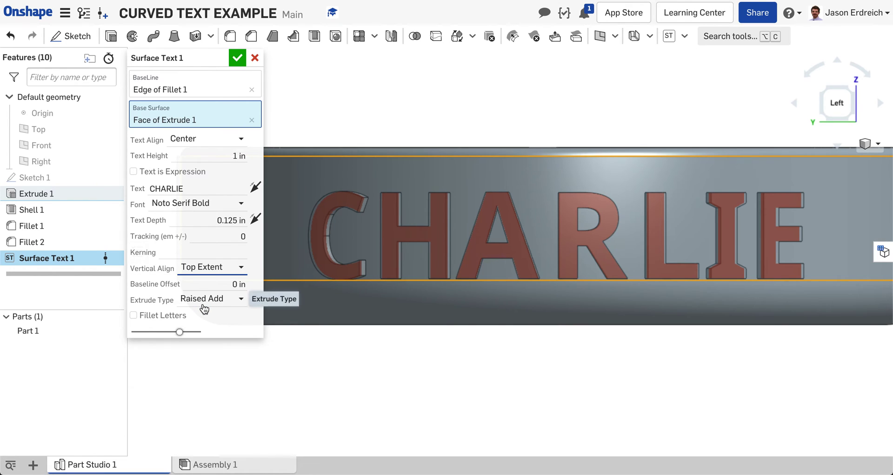
{"action": "left_click", "coordinate": [210, 267]}
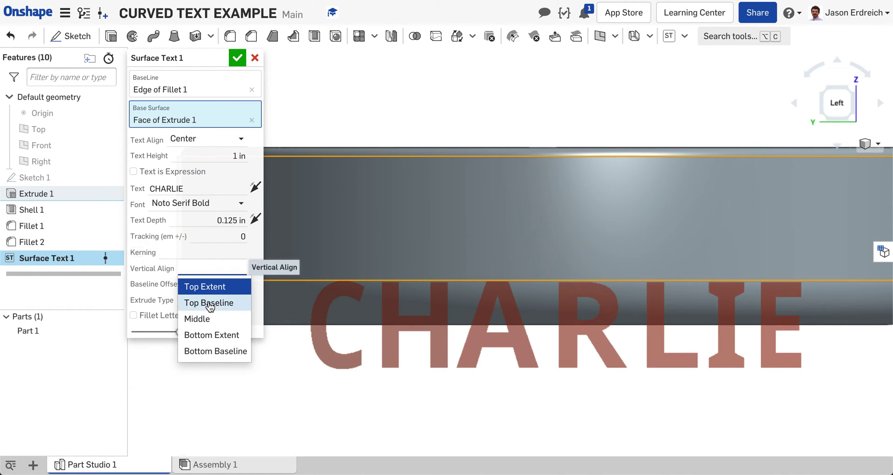
{"action": "left_click", "coordinate": [207, 320]}
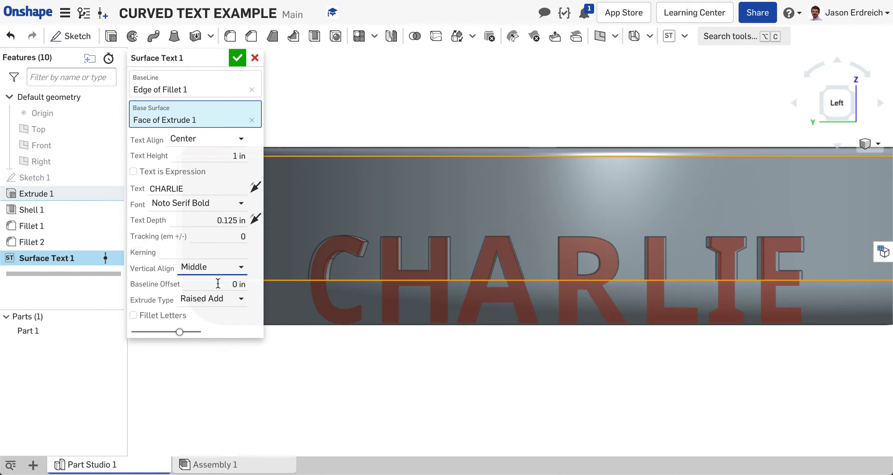
Set the surface text's vertical alignment to Bottom Baseline and its baseline offset to 0.2 in.
{"action": "left_click", "coordinate": [215, 268]}
{"action": "left_click", "coordinate": [218, 351]}
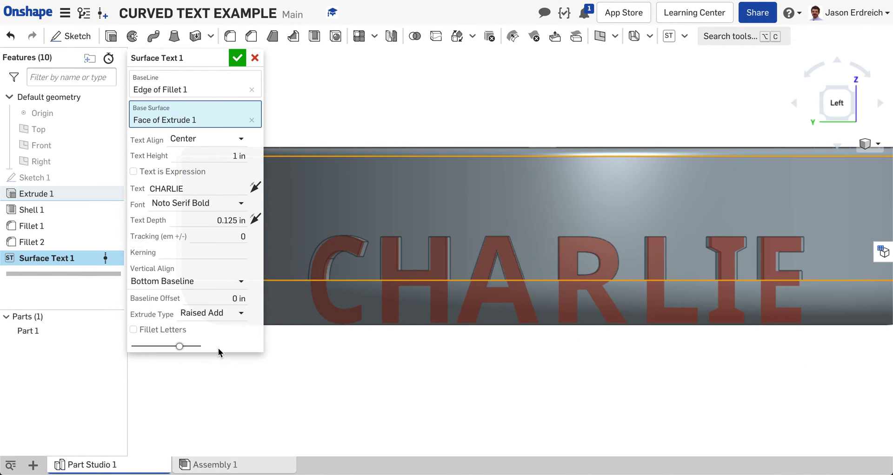
{"action": "left_click", "coordinate": [226, 298]}
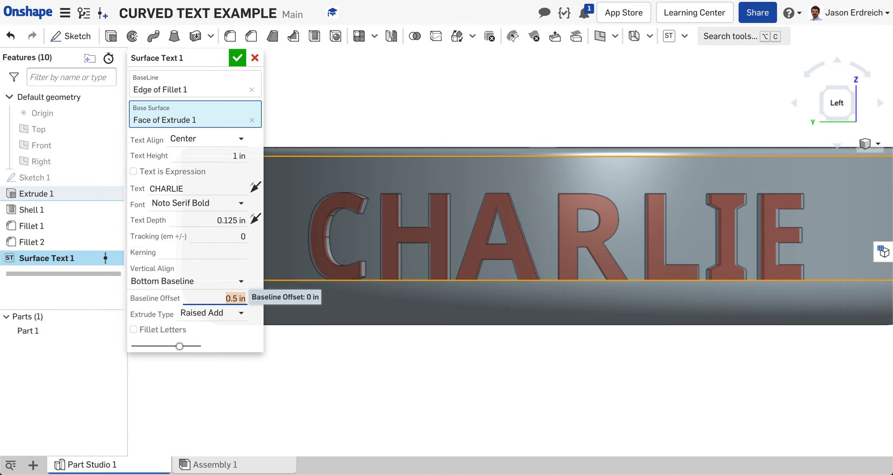
{"action": "type", "text": ".2"}
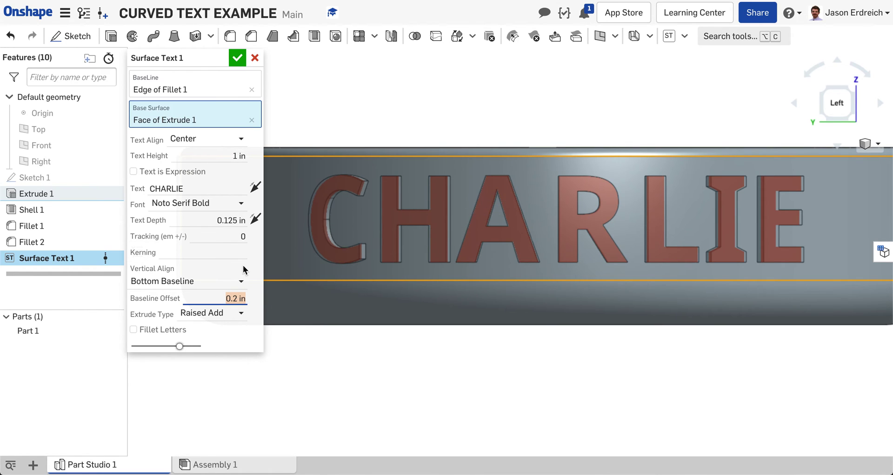
Try a text depth of 0.5 in on the raised letters and reduce it to 0.1 in.
{"action": "left_click", "coordinate": [836, 144]}
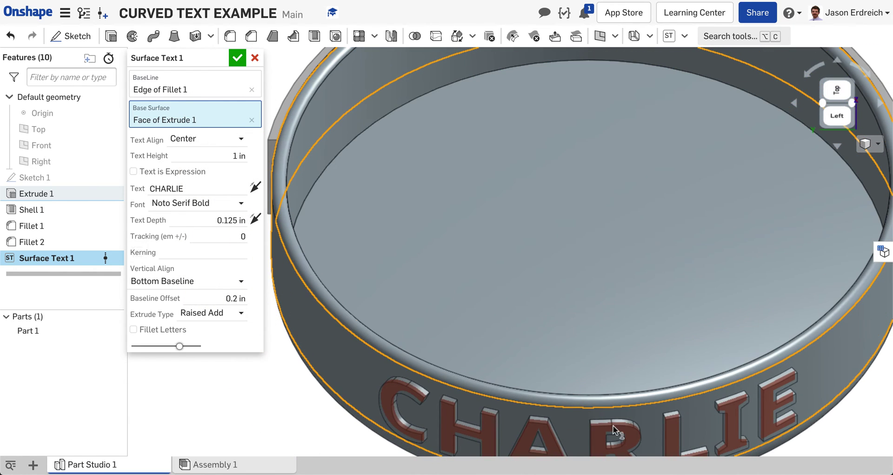
{"action": "left_click", "coordinate": [223, 221]}
{"action": "key", "text": "BackSpace"}
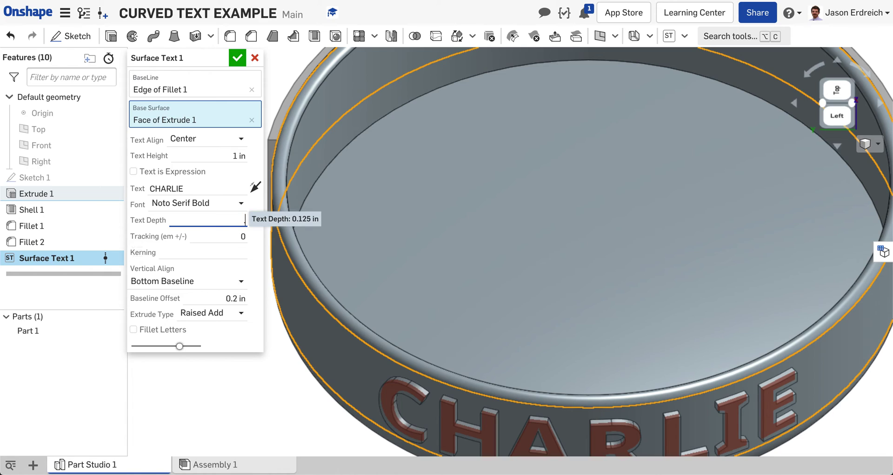
{"action": "type", "text": "0.5 in"}
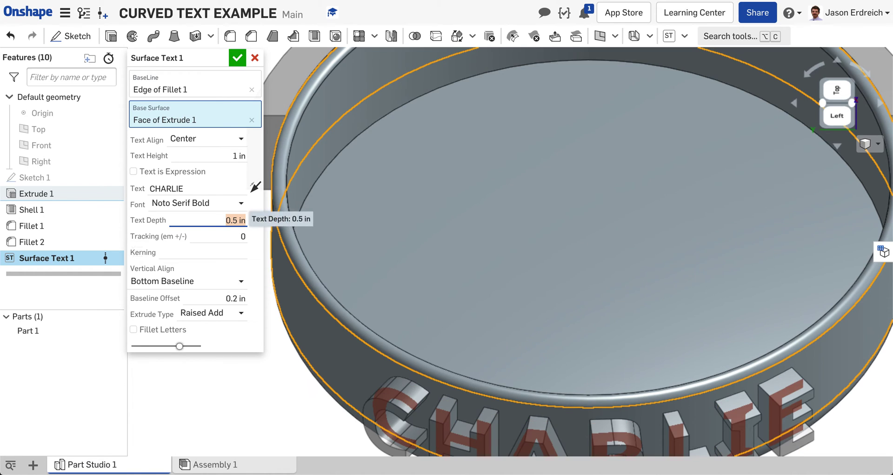
{"action": "type", "text": ".1"}
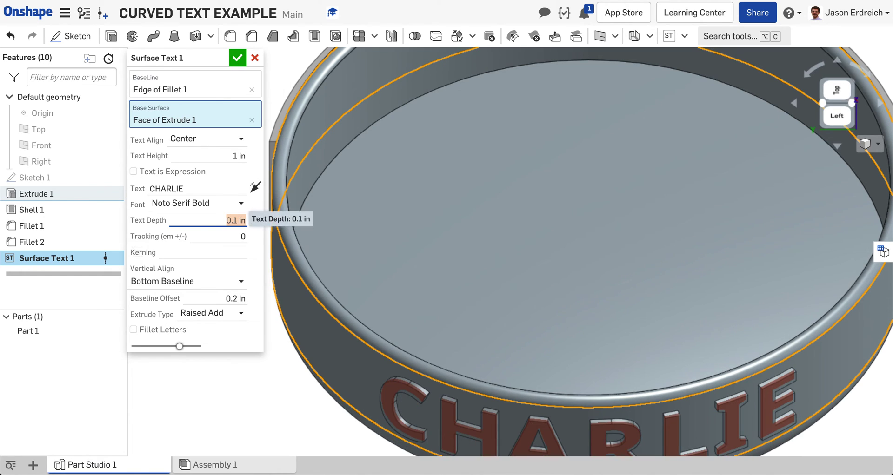
Change the surface text's extrude type to Cut Out with a depth of 1/16 in and accept the feature.
{"action": "left_click", "coordinate": [209, 313]}
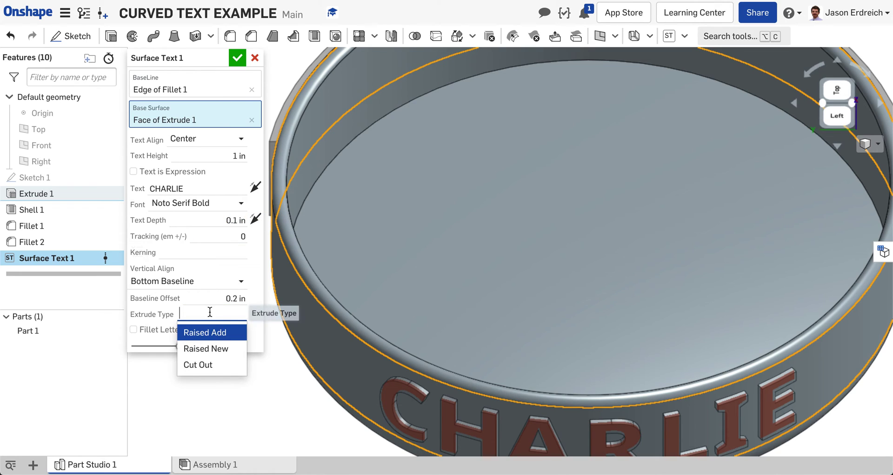
{"action": "left_click", "coordinate": [210, 366]}
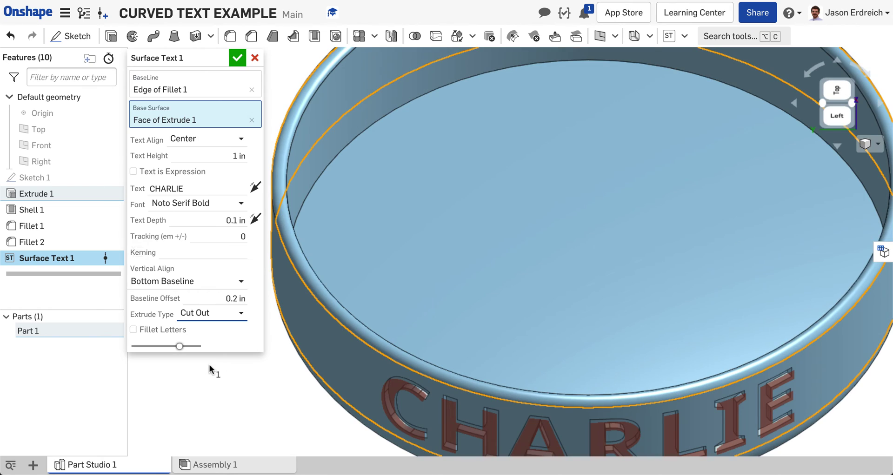
{"action": "left_click", "coordinate": [239, 220]}
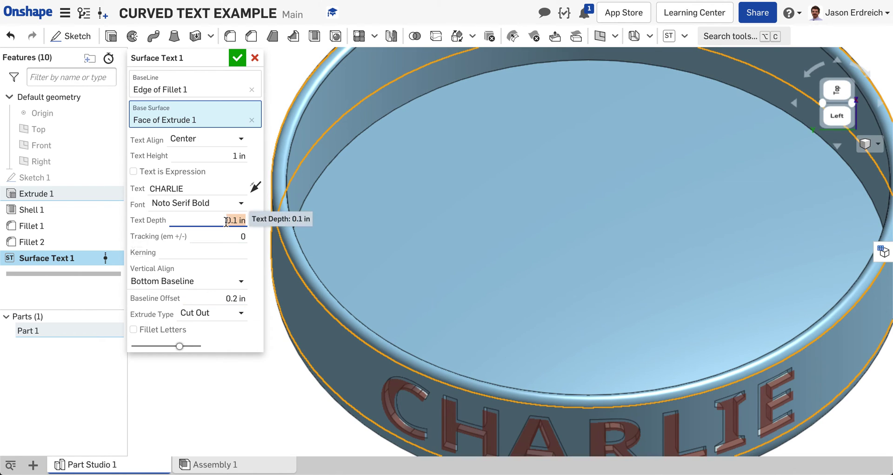
{"action": "type", "text": "1/16"}
{"action": "key", "text": "Return"}
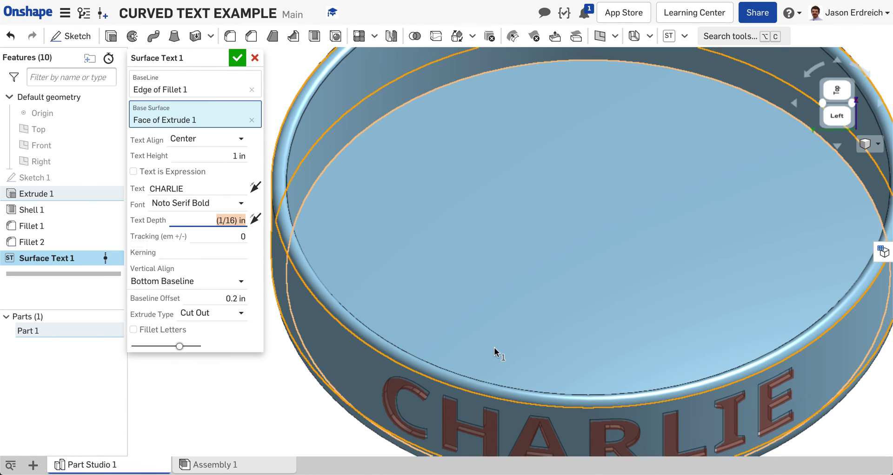
{"action": "scroll", "coordinate": [494, 347], "scroll_direction": "down", "scroll_amount": 3}
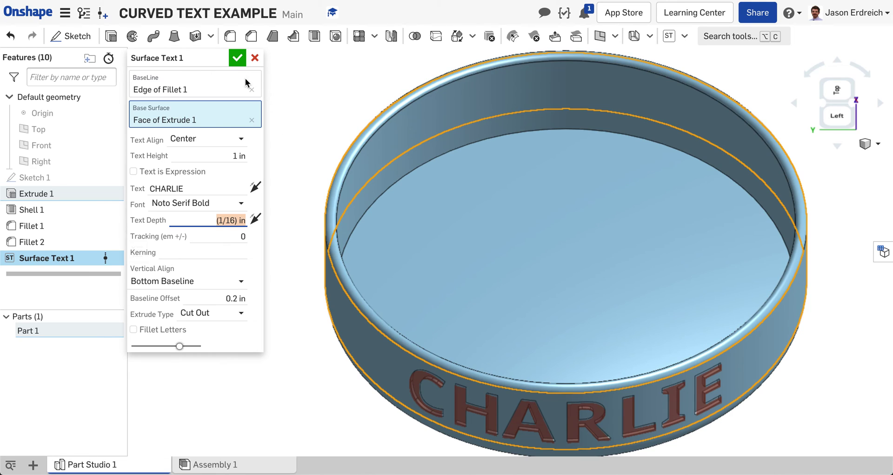
{"action": "left_click", "coordinate": [237, 58]}
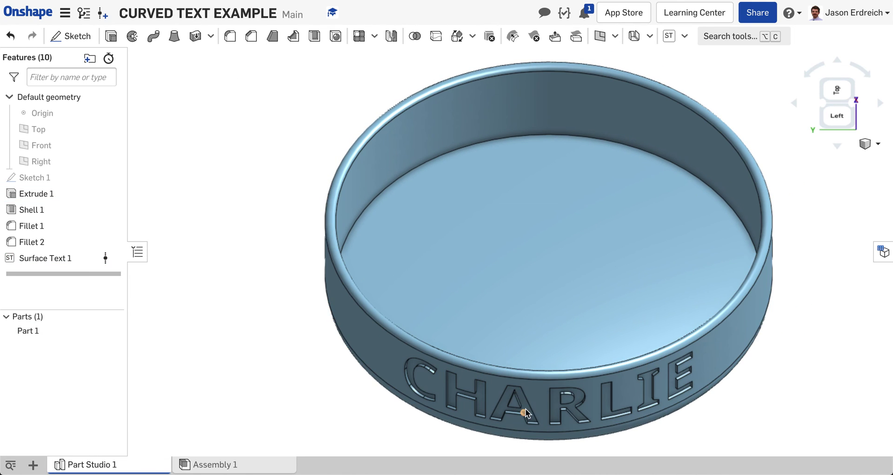
Try a second surface text on the dish's inside floor, using the floor's circular edge as the baseline.
{"action": "scroll", "coordinate": [567, 441], "scroll_direction": "up", "scroll_amount": 3}
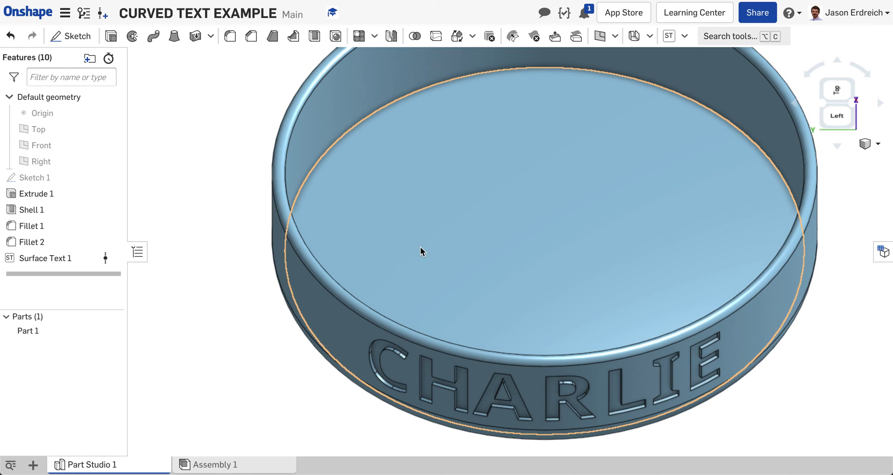
{"action": "left_click", "coordinate": [668, 37]}
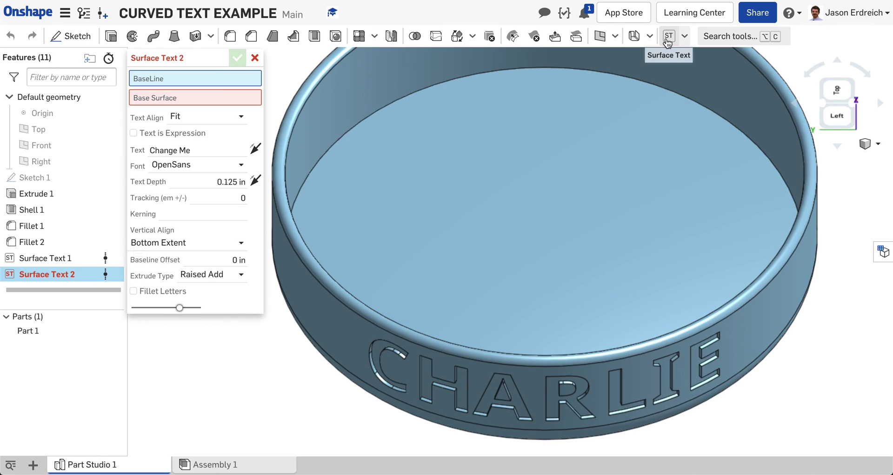
{"action": "left_click", "coordinate": [400, 103]}
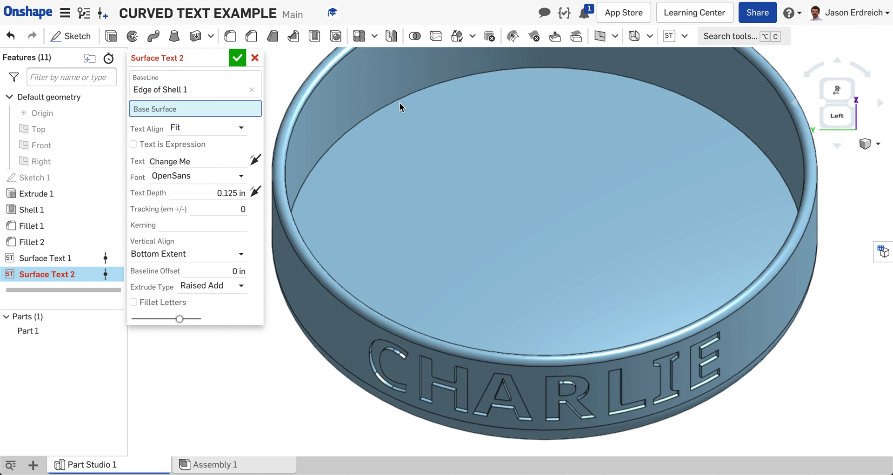
{"action": "left_click", "coordinate": [432, 155]}
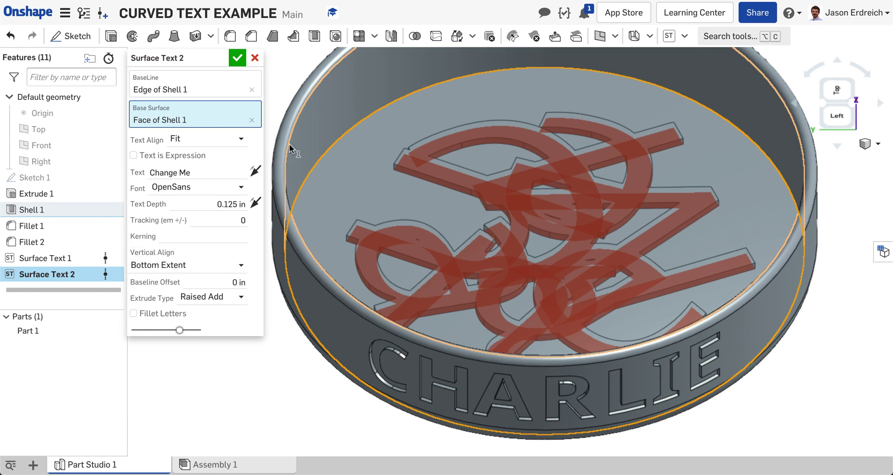
Try Center text alignment with a 2 in text height on the floor text, check it from above and cancel the feature.
{"action": "left_click", "coordinate": [188, 139]}
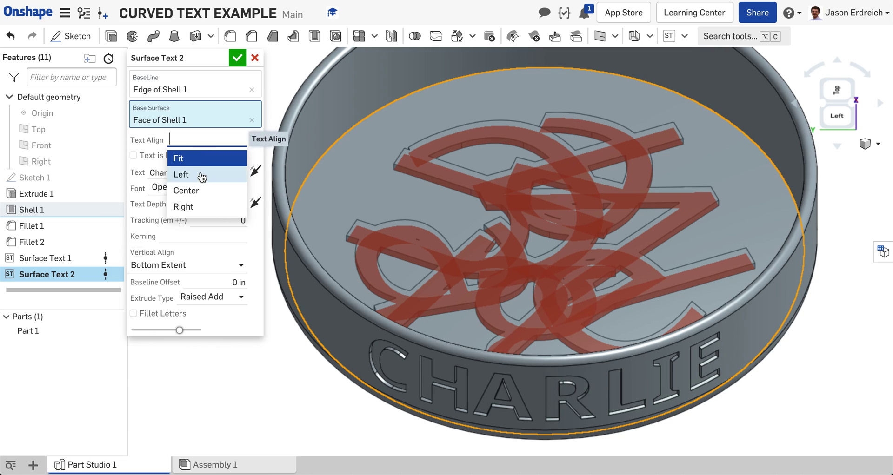
{"action": "left_click", "coordinate": [201, 190]}
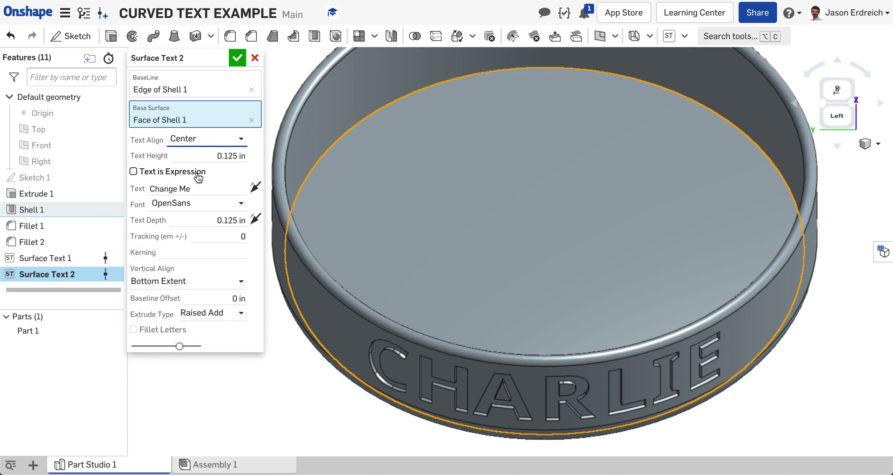
{"action": "left_click", "coordinate": [225, 220]}
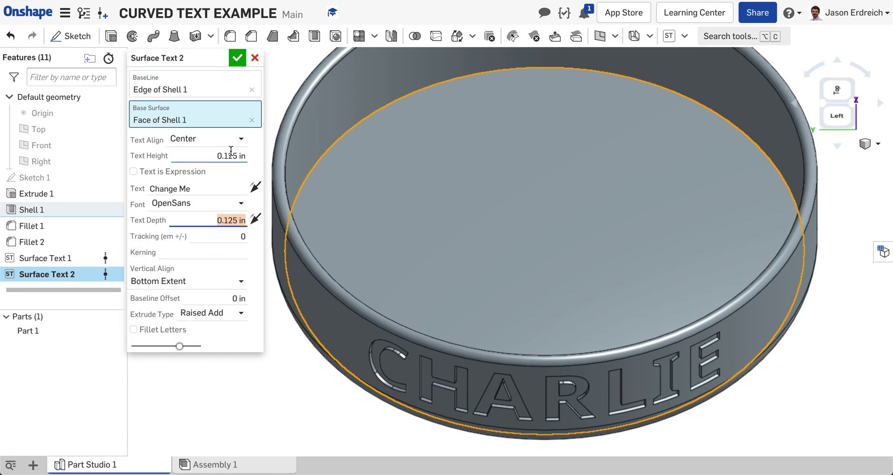
{"action": "left_click_drag", "start_coordinate": [245, 155], "coordinate": [228, 155]}
{"action": "type", "text": "2"}
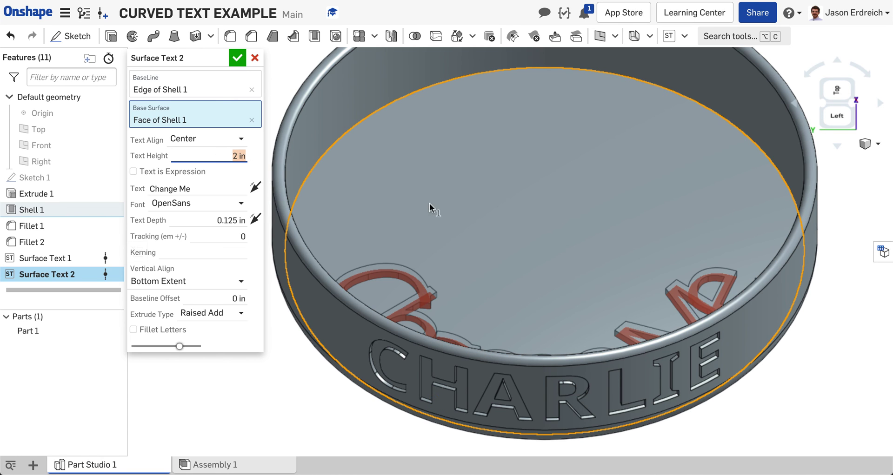
{"action": "left_click", "coordinate": [822, 90]}
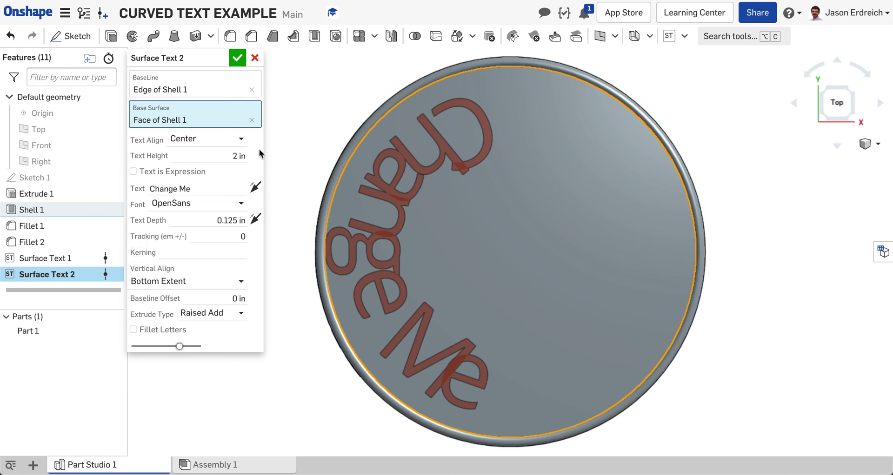
{"action": "left_click", "coordinate": [255, 58]}
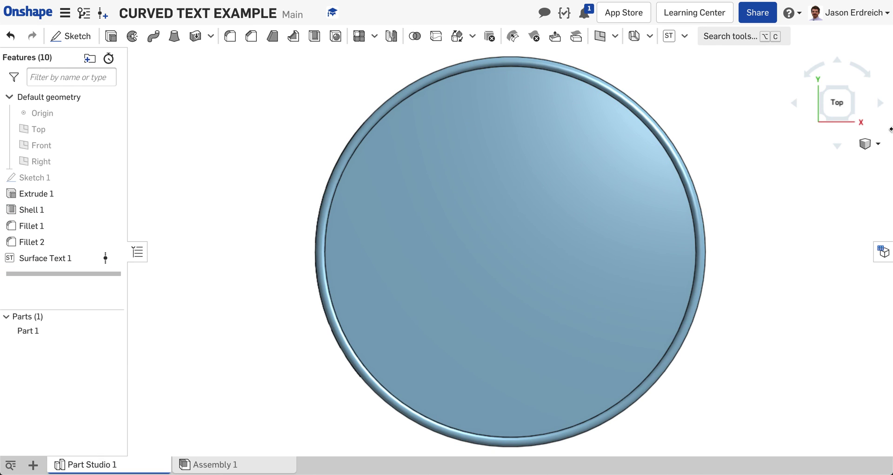
Rotate the dish from an isometric view to examine the cut lettering on its outer wall.
{"action": "left_click", "coordinate": [878, 144]}
{"action": "left_click", "coordinate": [851, 160]}
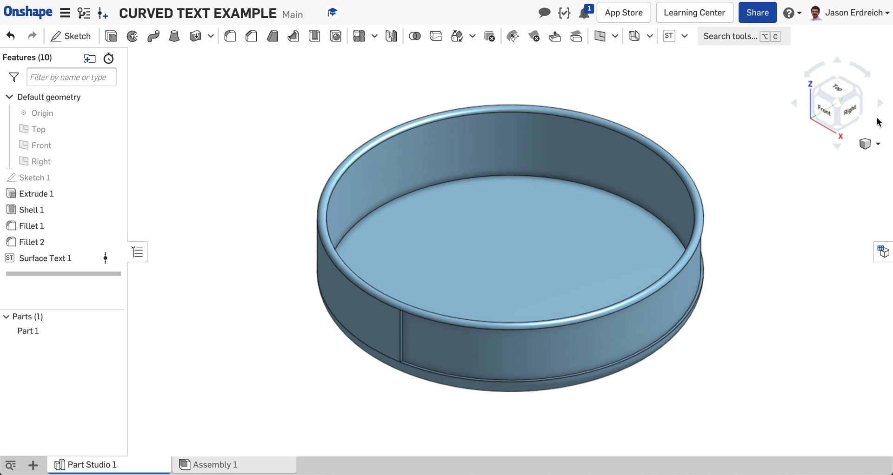
{"action": "left_click", "coordinate": [879, 105]}
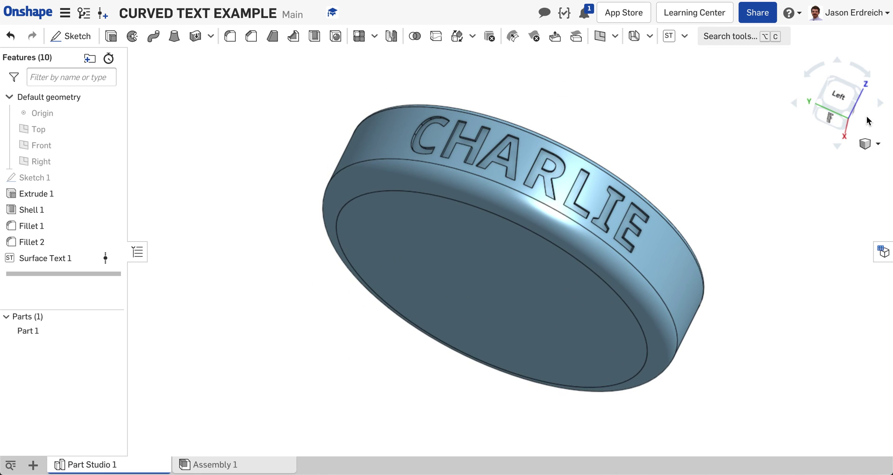
{"action": "left_click", "coordinate": [837, 147]}
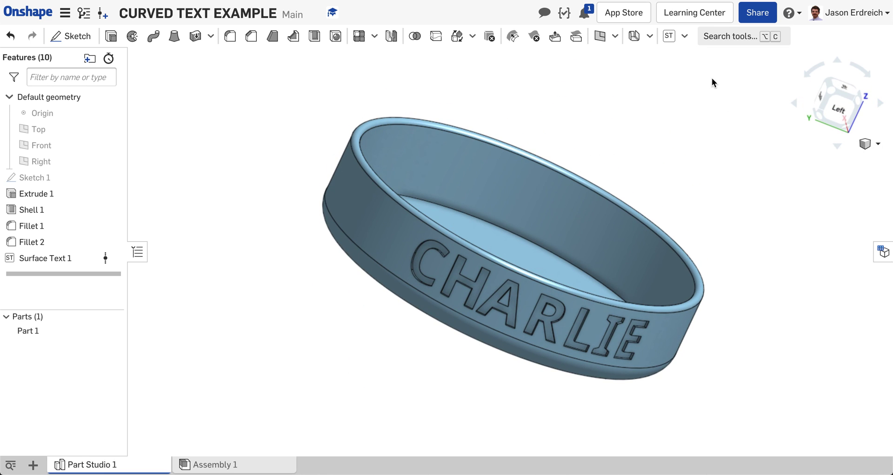